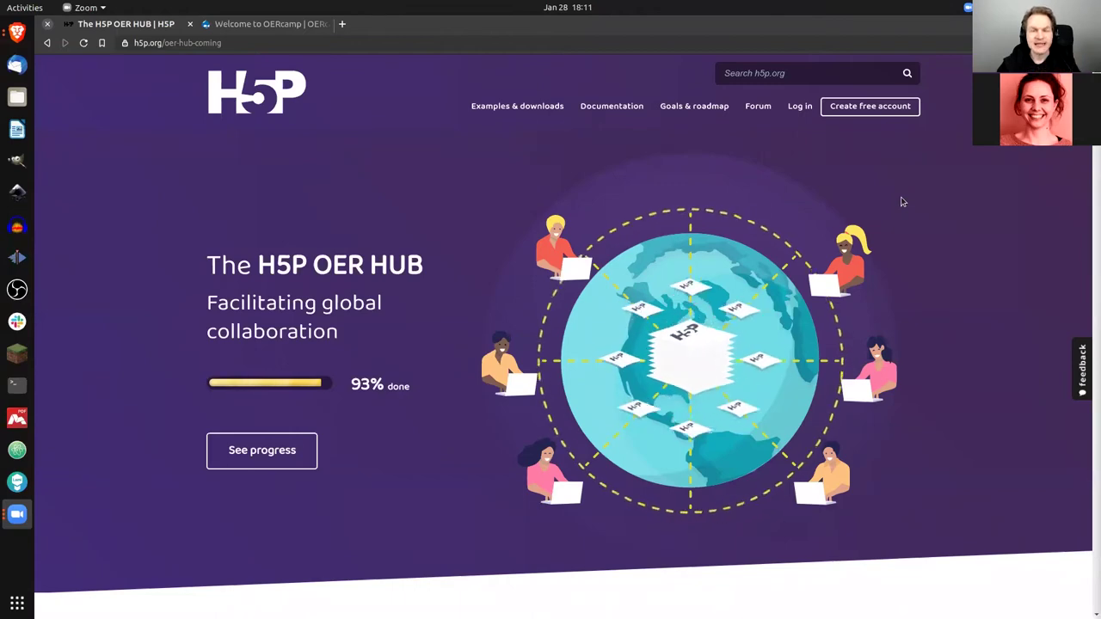
Step: Scroll the h5p.org OER Hub page to Implementation Progress, showing Design 95% and Hub UI 100%
{"action": "scroll", "coordinate": [902, 203], "scroll_direction": "down", "scroll_amount": 5}
{"action": "scroll", "coordinate": [902, 202], "scroll_direction": "down", "scroll_amount": 15}
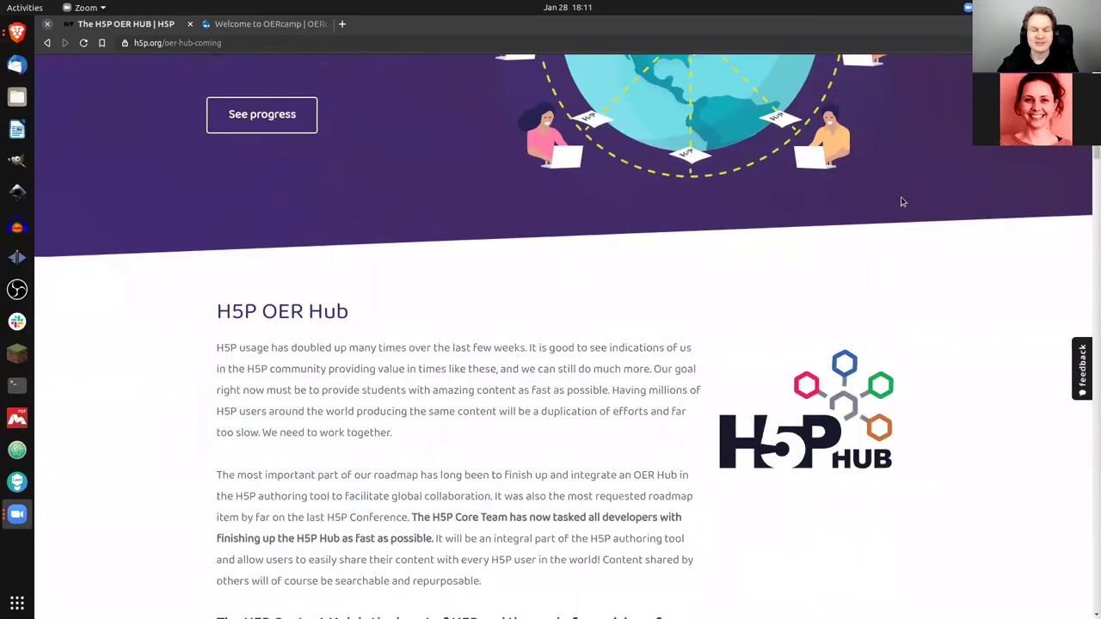
{"action": "scroll", "coordinate": [901, 202], "scroll_direction": "down", "scroll_amount": 16}
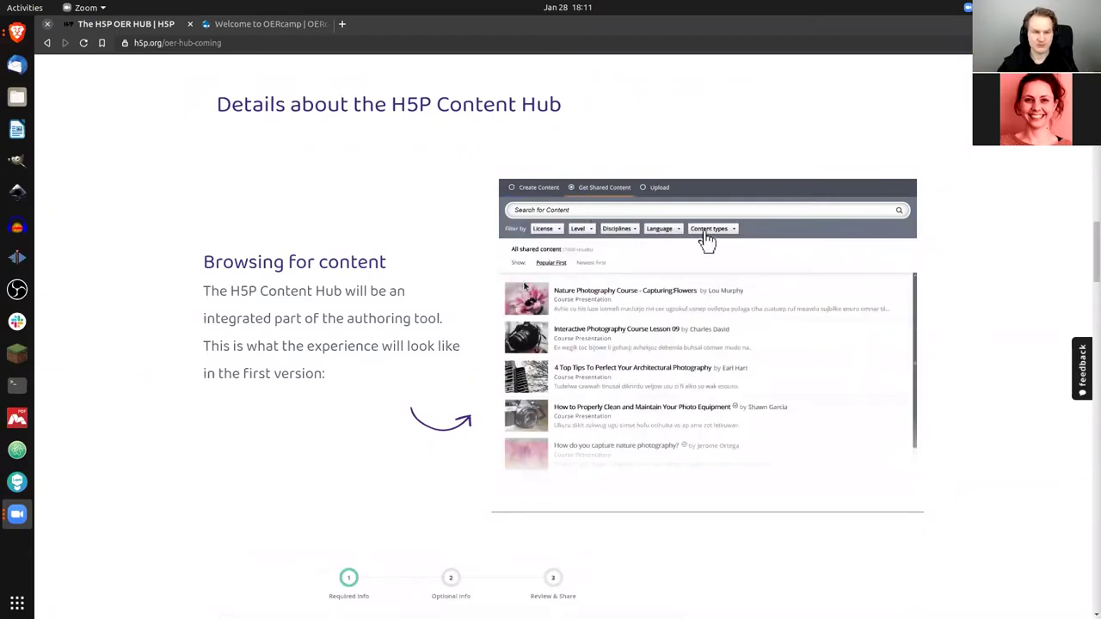
{"action": "scroll", "coordinate": [390, 316], "scroll_direction": "down", "scroll_amount": 3}
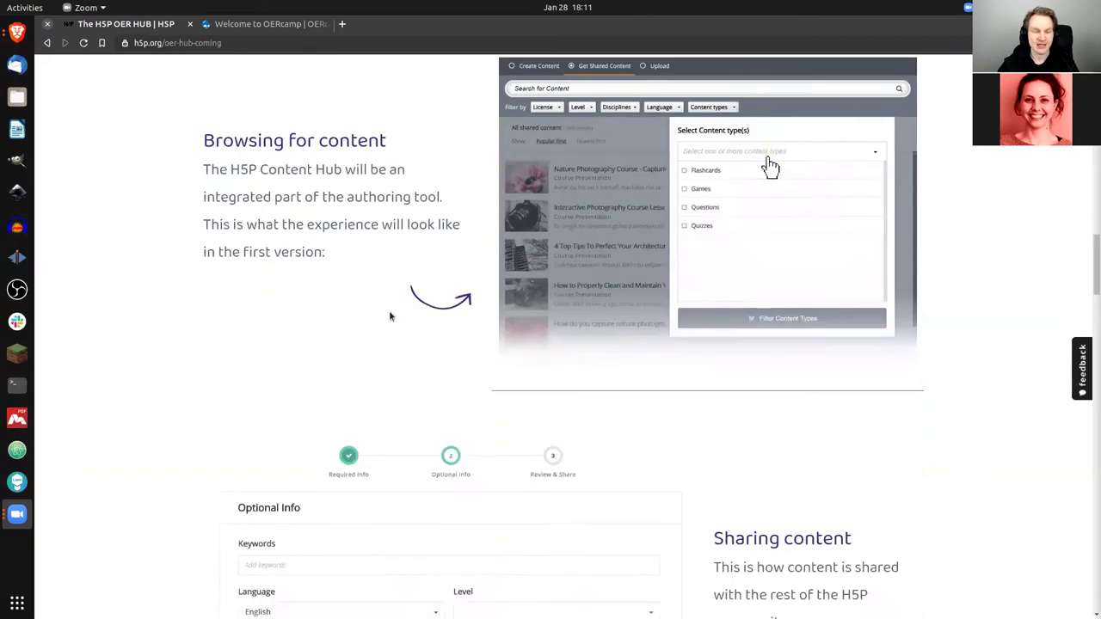
{"action": "scroll", "coordinate": [367, 302], "scroll_direction": "down", "scroll_amount": 5}
{"action": "scroll", "coordinate": [436, 318], "scroll_direction": "down", "scroll_amount": 1}
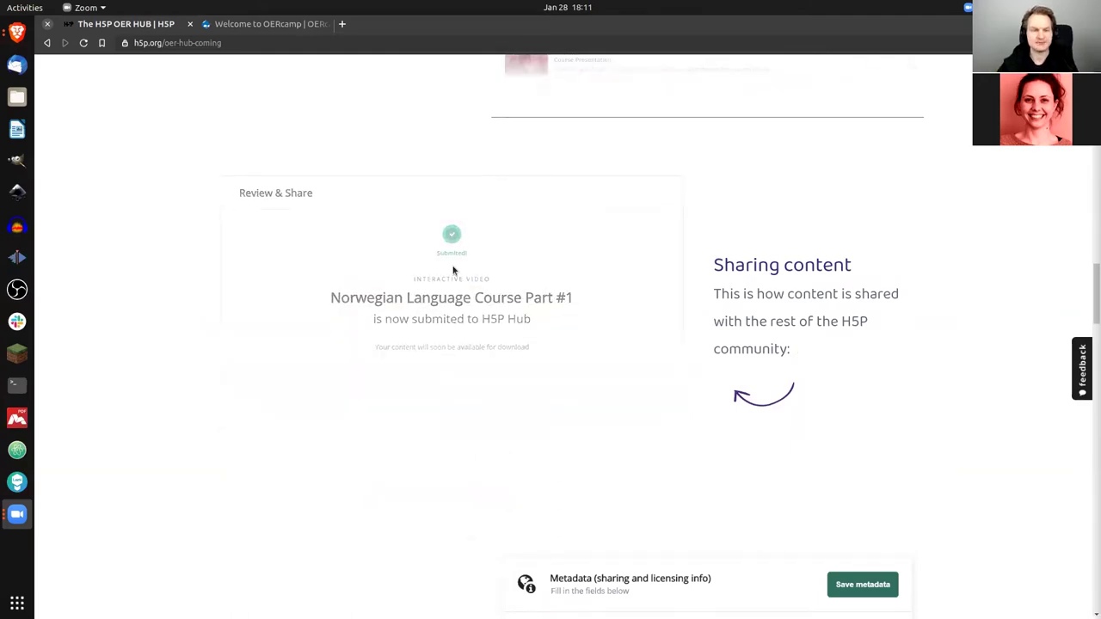
{"action": "scroll", "coordinate": [454, 270], "scroll_direction": "down", "scroll_amount": 3}
{"action": "scroll", "coordinate": [456, 266], "scroll_direction": "down", "scroll_amount": 10}
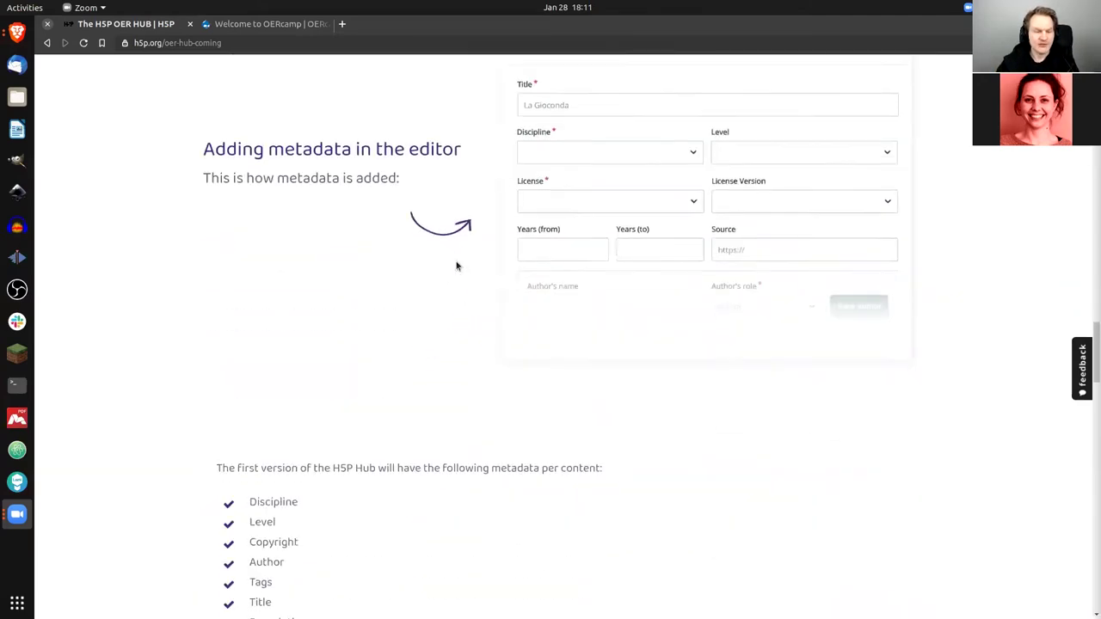
{"action": "scroll", "coordinate": [457, 265], "scroll_direction": "down", "scroll_amount": 1}
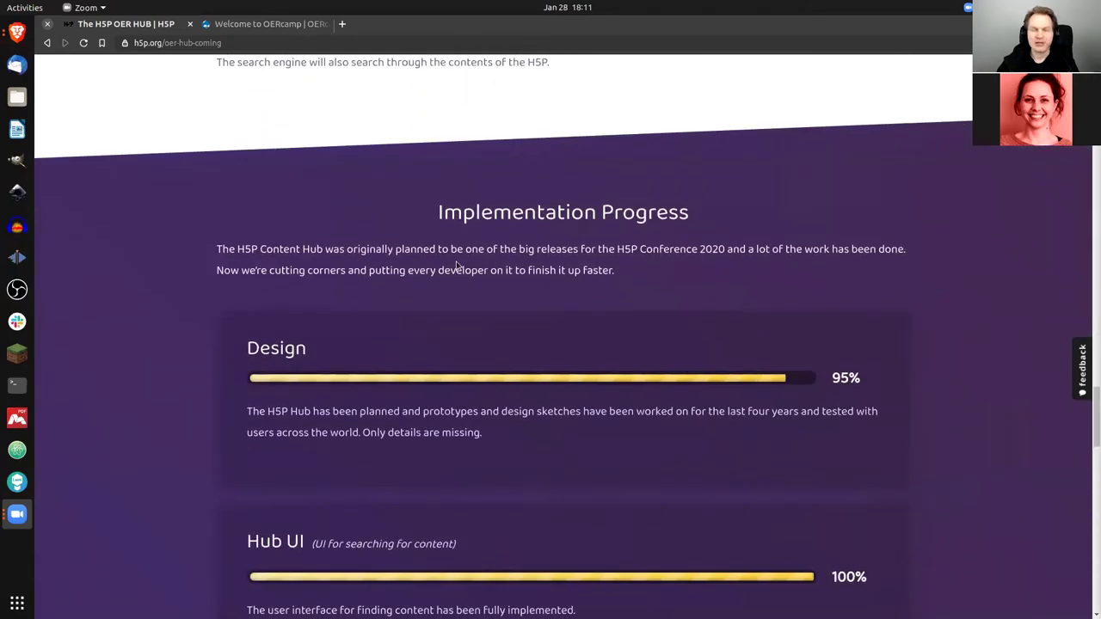
Step: Scroll further to Publishing process API at 95% and Plugins integration at 75%
{"action": "scroll", "coordinate": [172, 304], "scroll_direction": "down", "scroll_amount": 3}
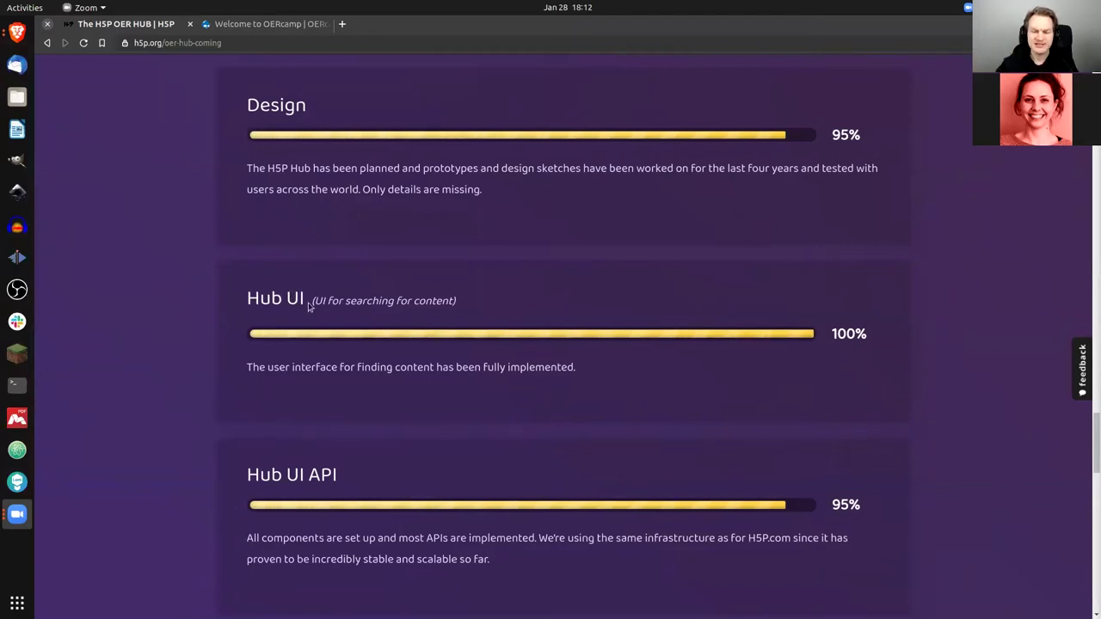
{"action": "scroll", "coordinate": [309, 306], "scroll_direction": "down", "scroll_amount": 6}
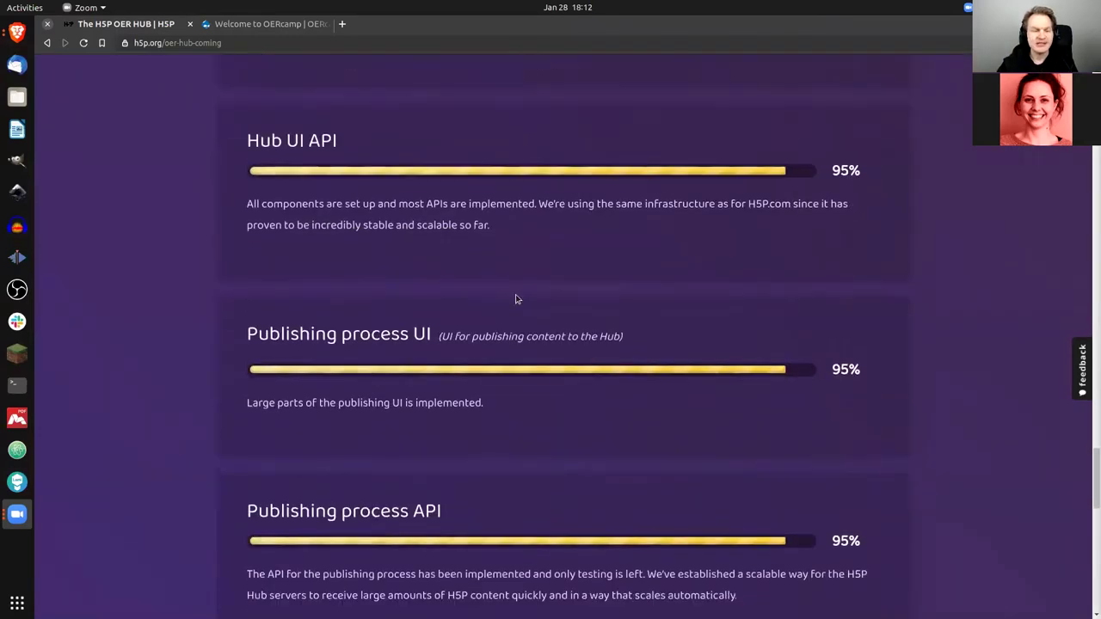
{"action": "scroll", "coordinate": [512, 302], "scroll_direction": "down", "scroll_amount": 3}
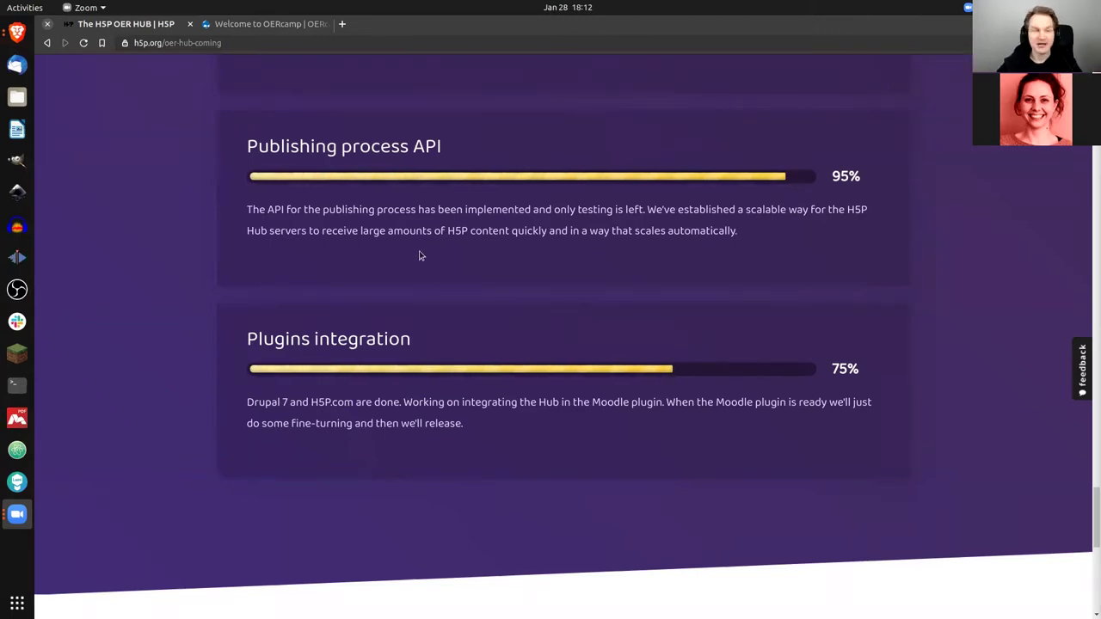
Step: On the OERcamp Drupal site, start a new Interactive content item from Add content
{"action": "left_click", "coordinate": [267, 24]}
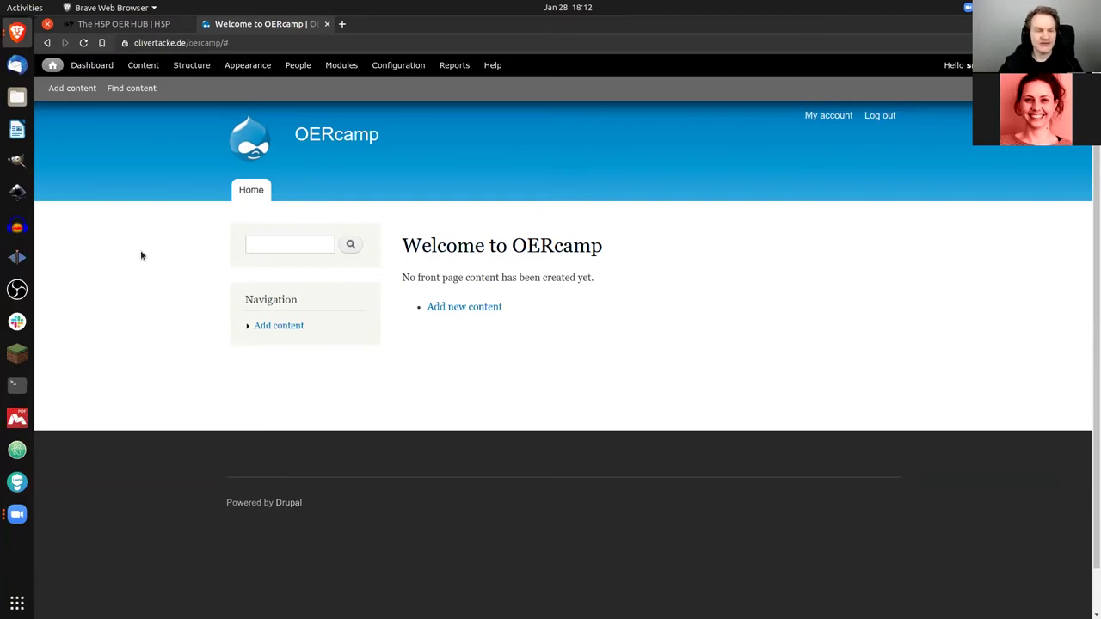
{"action": "left_click", "coordinate": [486, 311]}
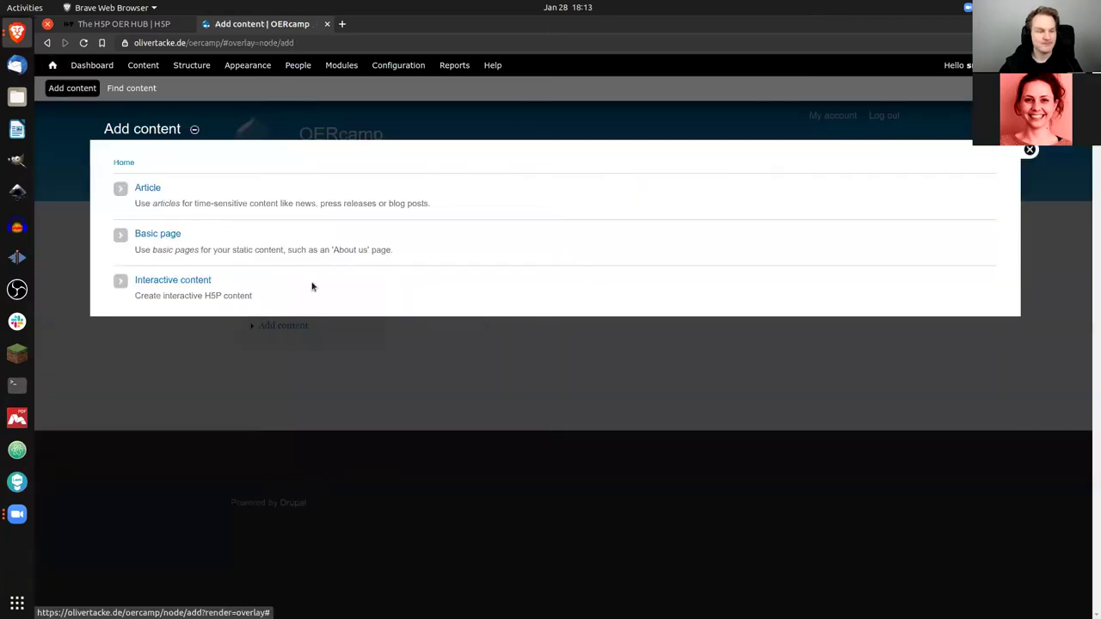
{"action": "left_click", "coordinate": [185, 283]}
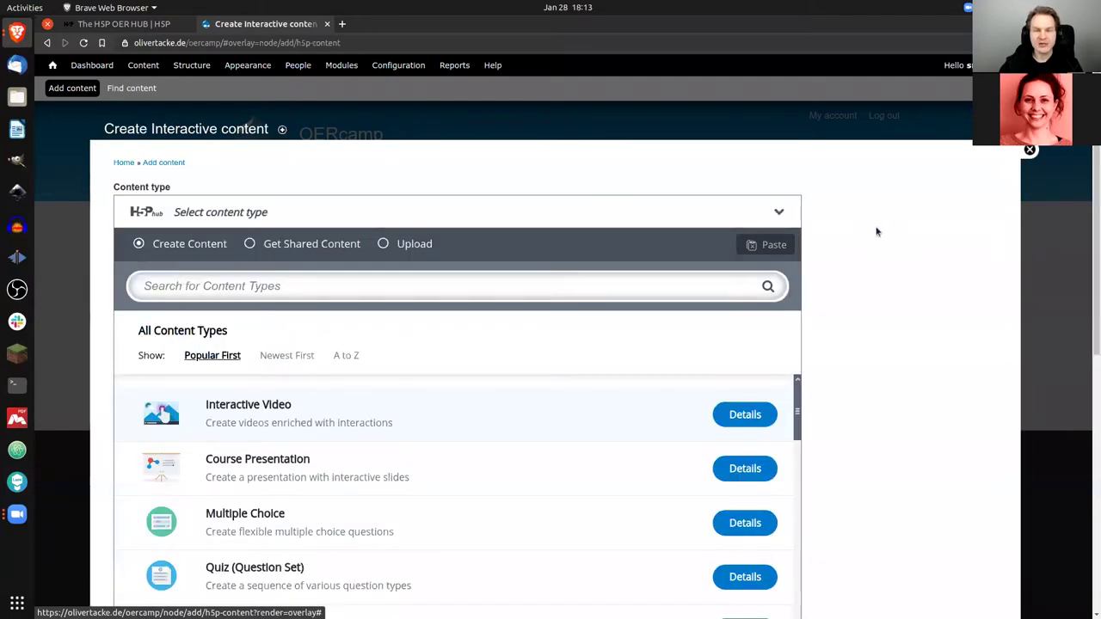
Step: Switch the H5P hub to Get Shared Content, listing 53 shared items
{"action": "scroll", "coordinate": [876, 232], "scroll_direction": "down", "scroll_amount": 1}
{"action": "scroll", "coordinate": [877, 232], "scroll_direction": "down", "scroll_amount": 1}
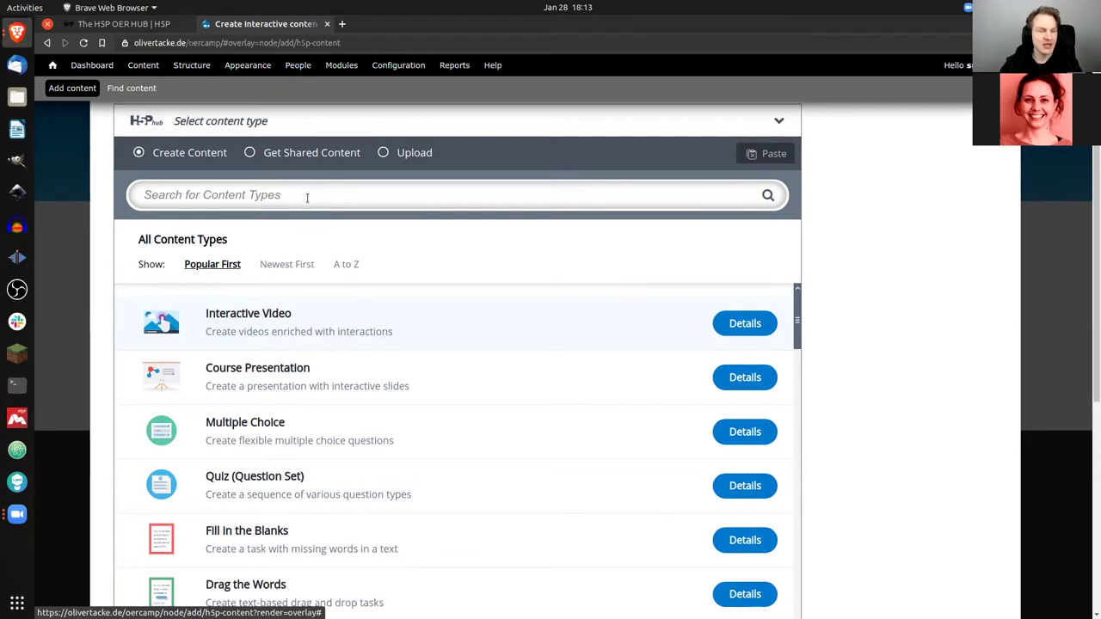
{"action": "left_click", "coordinate": [319, 153]}
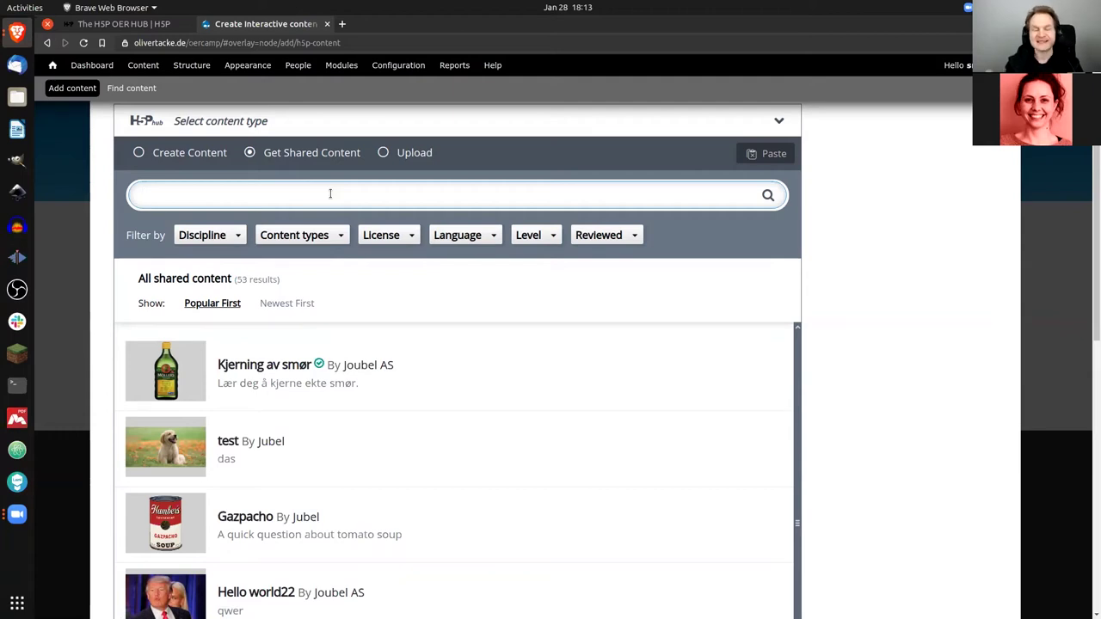
Step: Search the shared content for 'test', narrowing the list to 23 results
{"action": "type", "text": "test"}
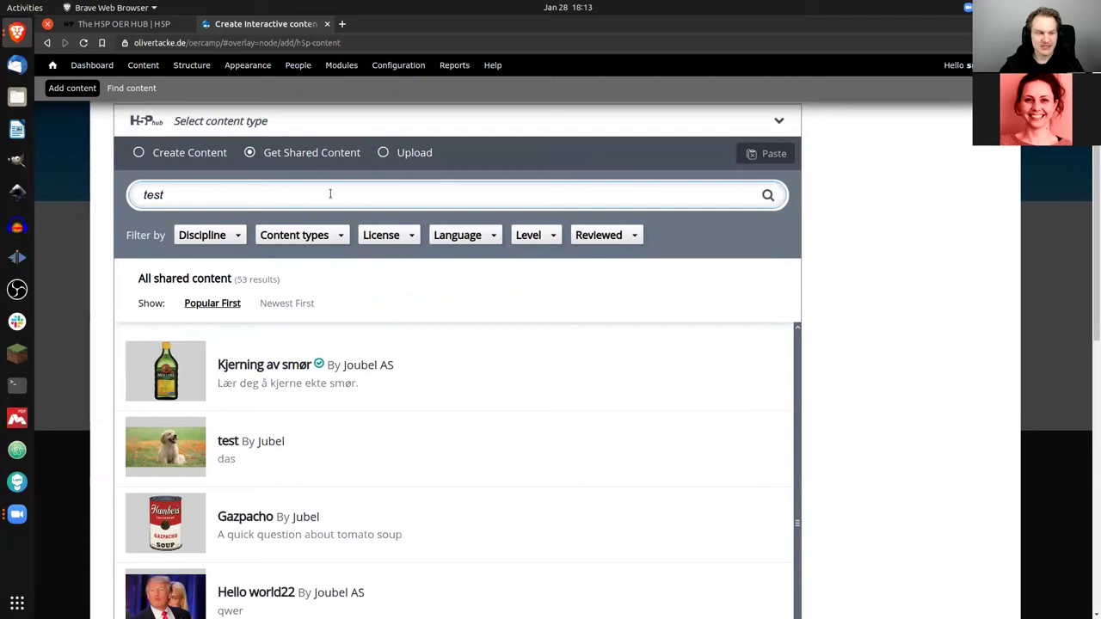
{"action": "key", "text": "Return"}
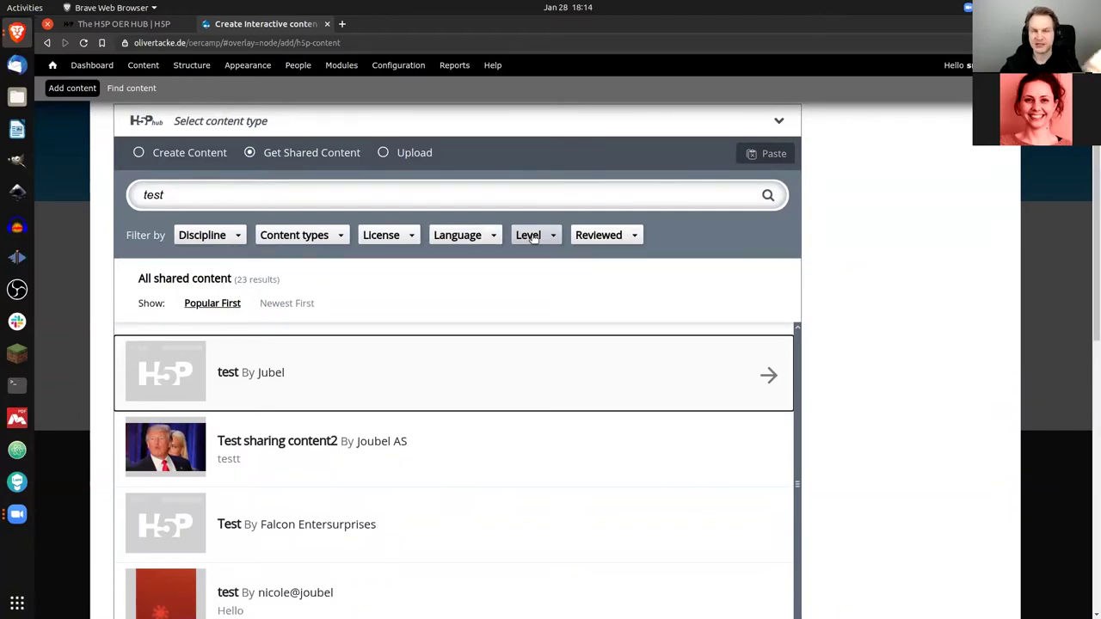
{"action": "left_click", "coordinate": [629, 237]}
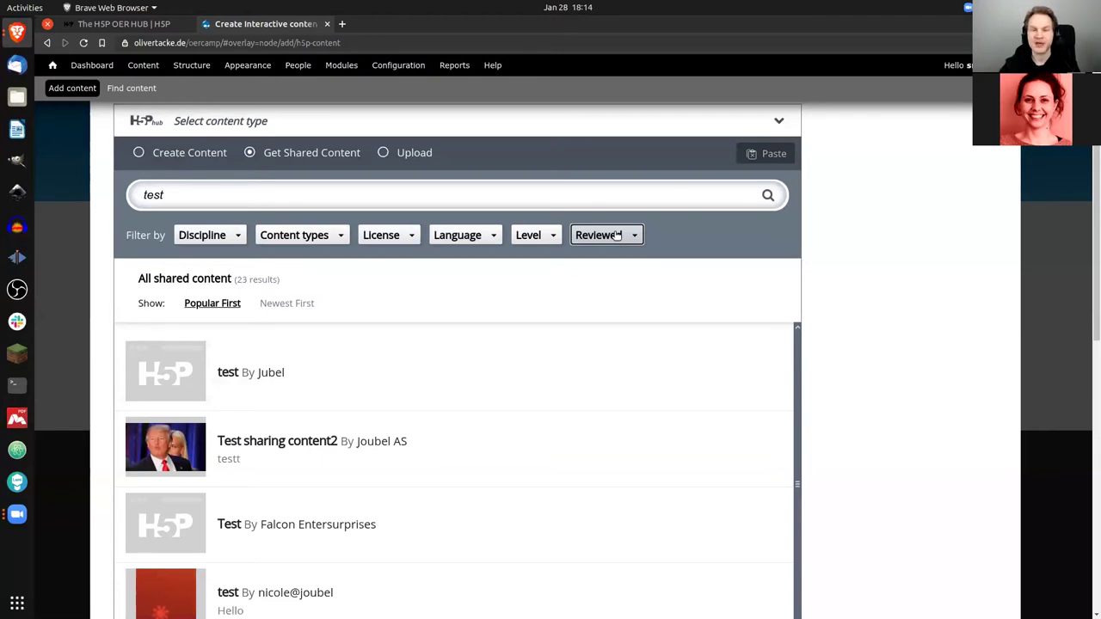
Step: Clear the 'test' search to list all 53 items, then open Kjerning av smør's details
{"action": "triple_click", "coordinate": [438, 195]}
{"action": "key", "text": "BackSpace"}
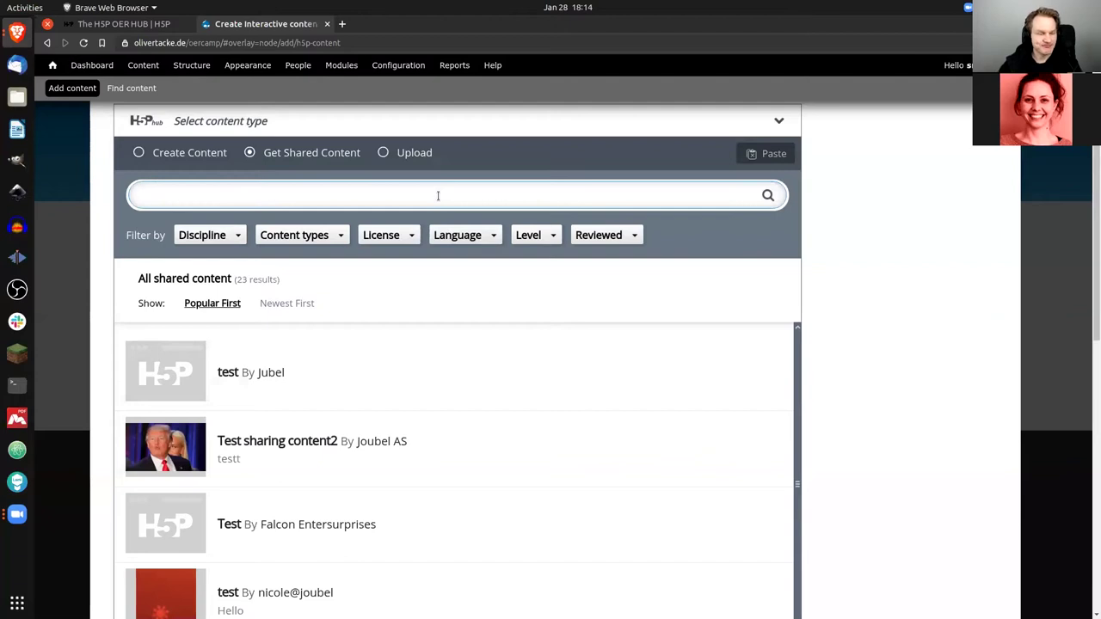
{"action": "left_click", "coordinate": [769, 195]}
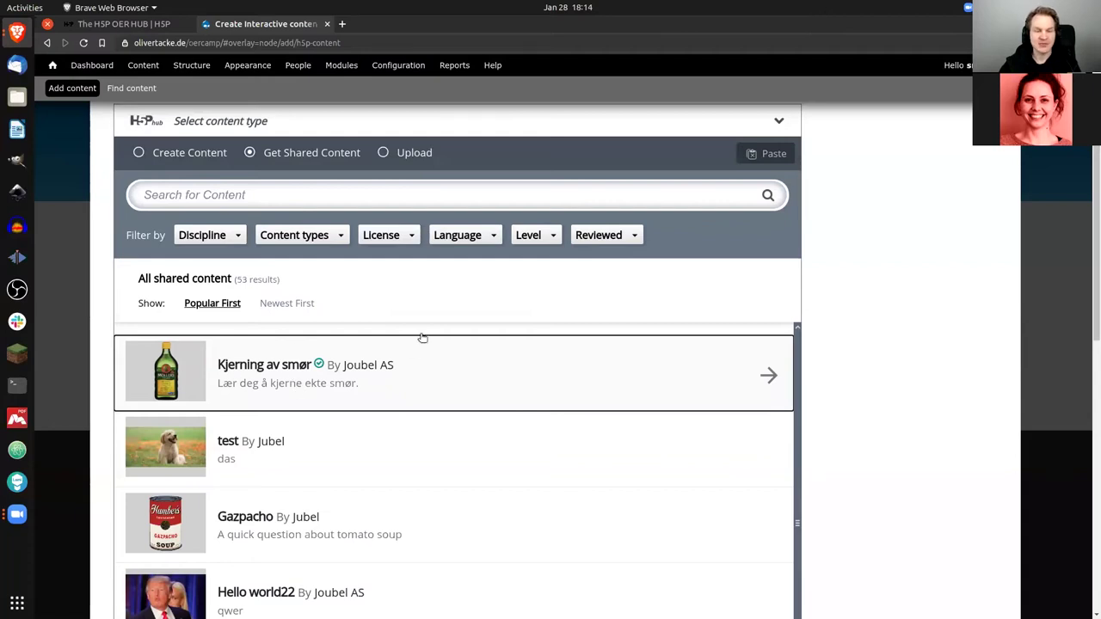
{"action": "scroll", "coordinate": [420, 319], "scroll_direction": "down", "scroll_amount": 5}
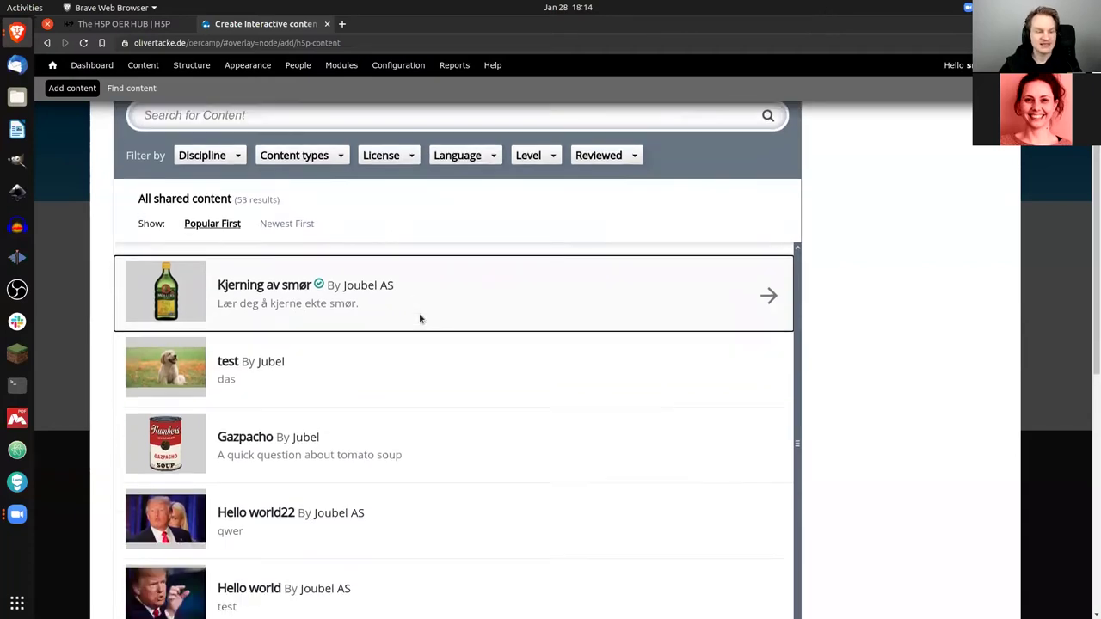
{"action": "scroll", "coordinate": [419, 319], "scroll_direction": "up", "scroll_amount": 4}
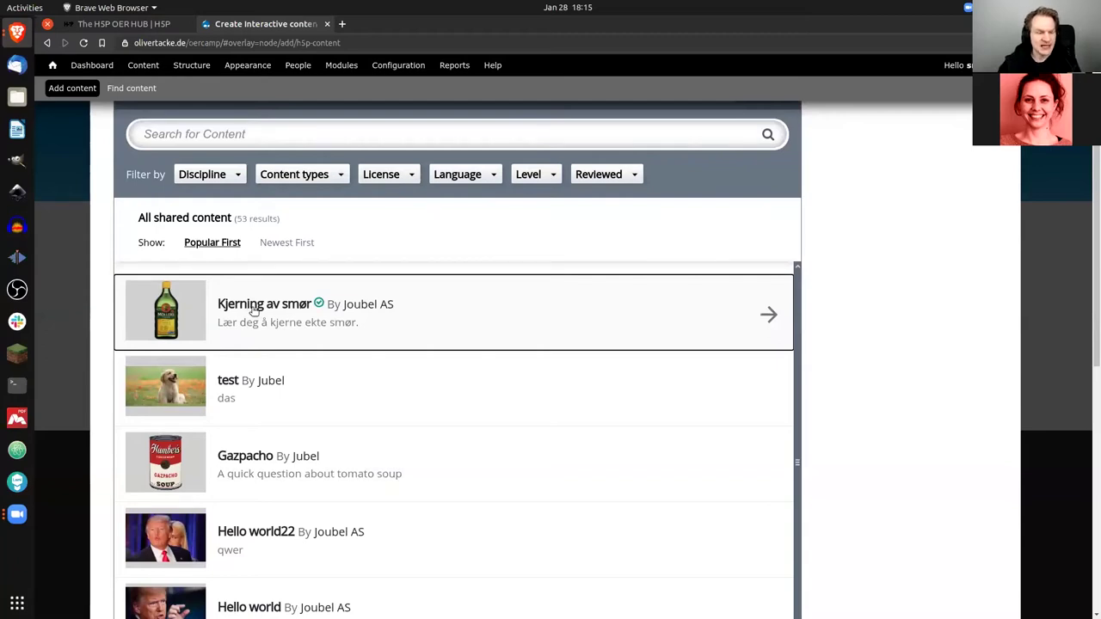
{"action": "left_click", "coordinate": [284, 312]}
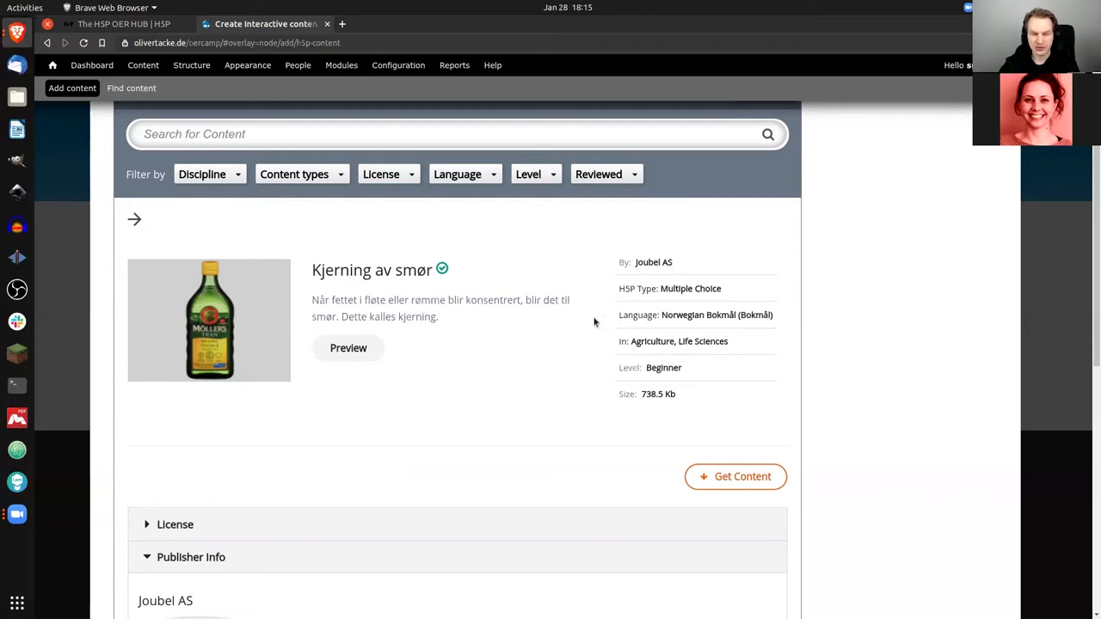
Step: Review Kjerning av smør's License and Publisher Info, then preview its quiz
{"action": "scroll", "coordinate": [605, 335], "scroll_direction": "down", "scroll_amount": 1}
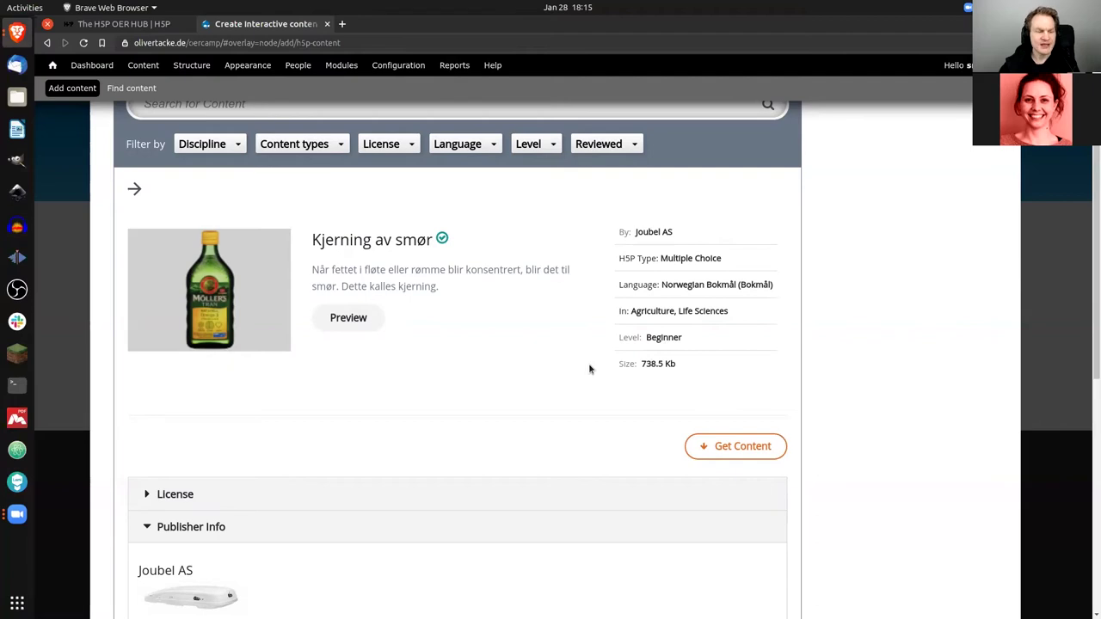
{"action": "scroll", "coordinate": [533, 347], "scroll_direction": "down", "scroll_amount": 3}
{"action": "left_click", "coordinate": [206, 374]}
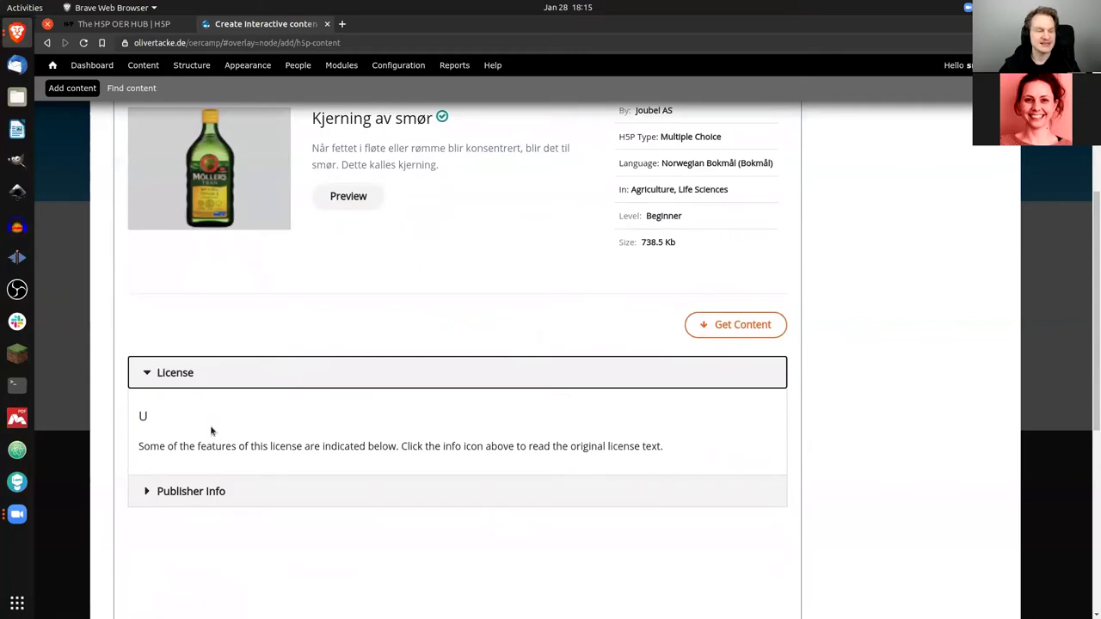
{"action": "left_click", "coordinate": [214, 492]}
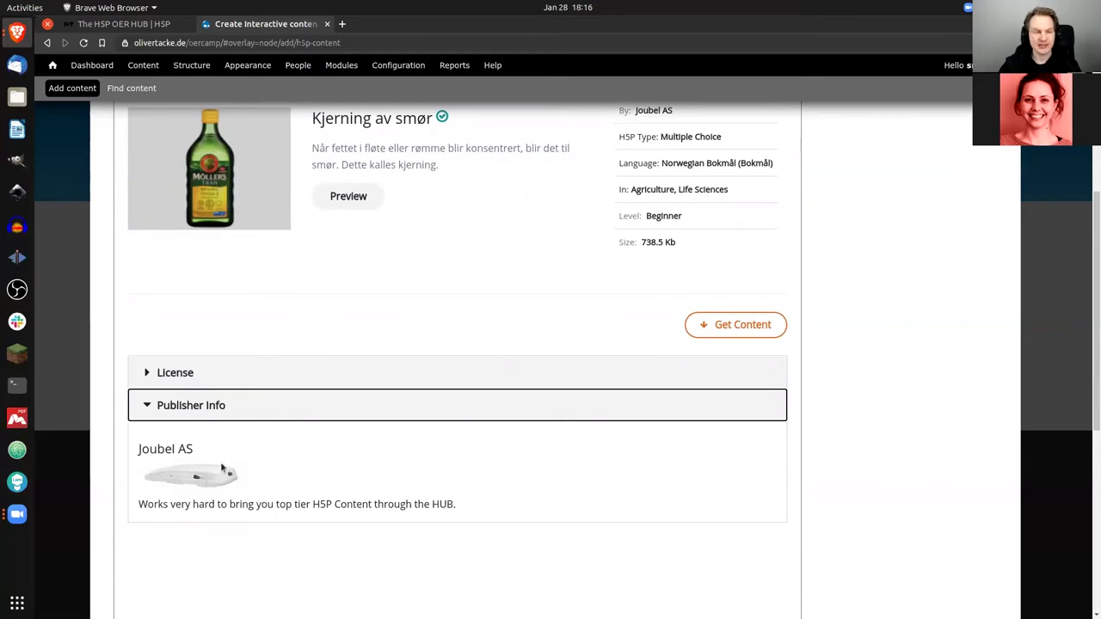
{"action": "scroll", "coordinate": [229, 423], "scroll_direction": "up", "scroll_amount": 1}
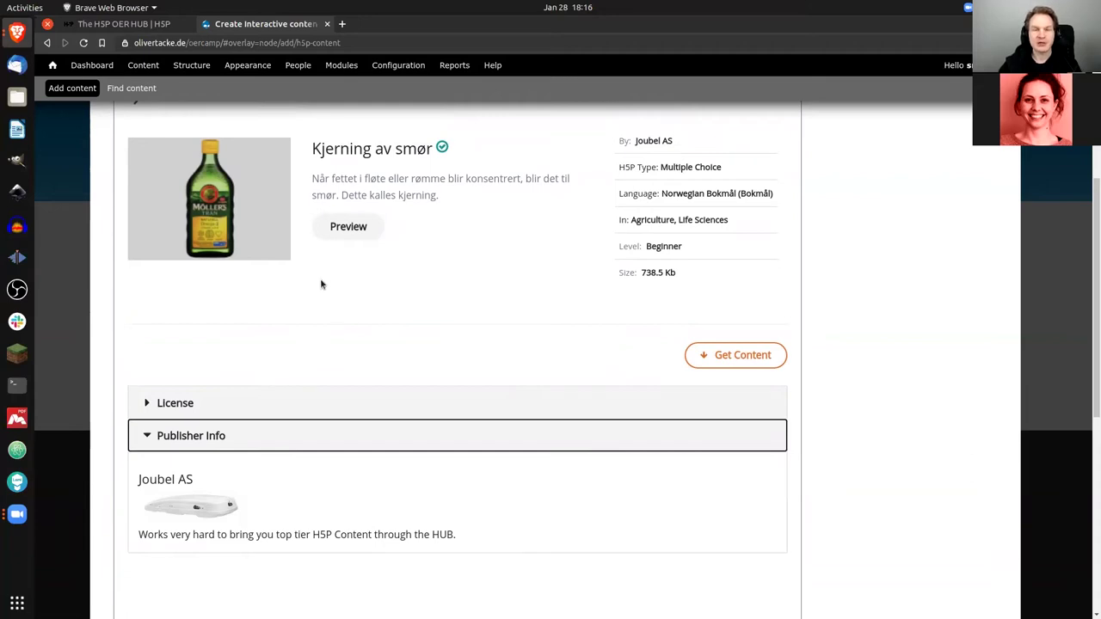
{"action": "left_click", "coordinate": [348, 227]}
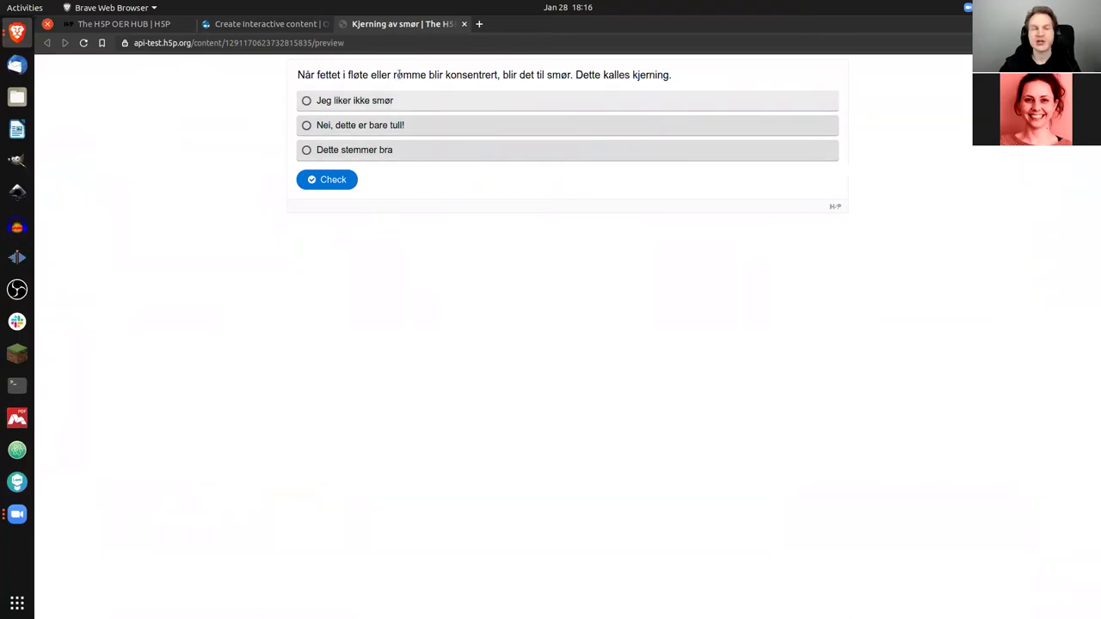
Step: Return to Create Interactive content and import Kjerning av smør into the Multiple Choice editor
{"action": "left_click", "coordinate": [285, 24]}
{"action": "scroll", "coordinate": [499, 336], "scroll_direction": "up", "scroll_amount": 3}
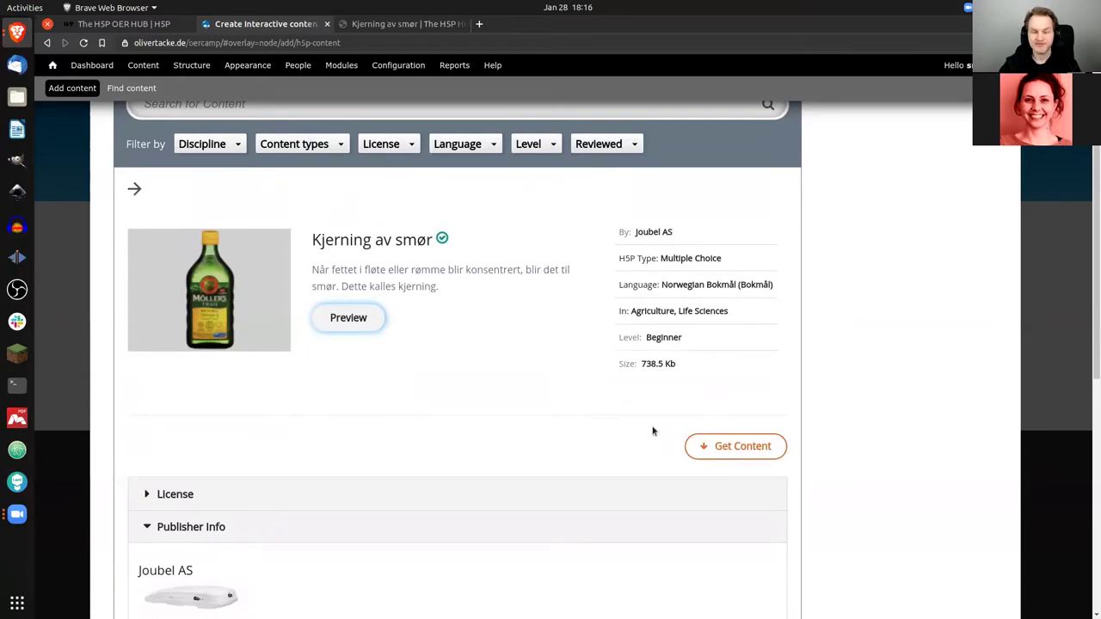
{"action": "left_click", "coordinate": [711, 447]}
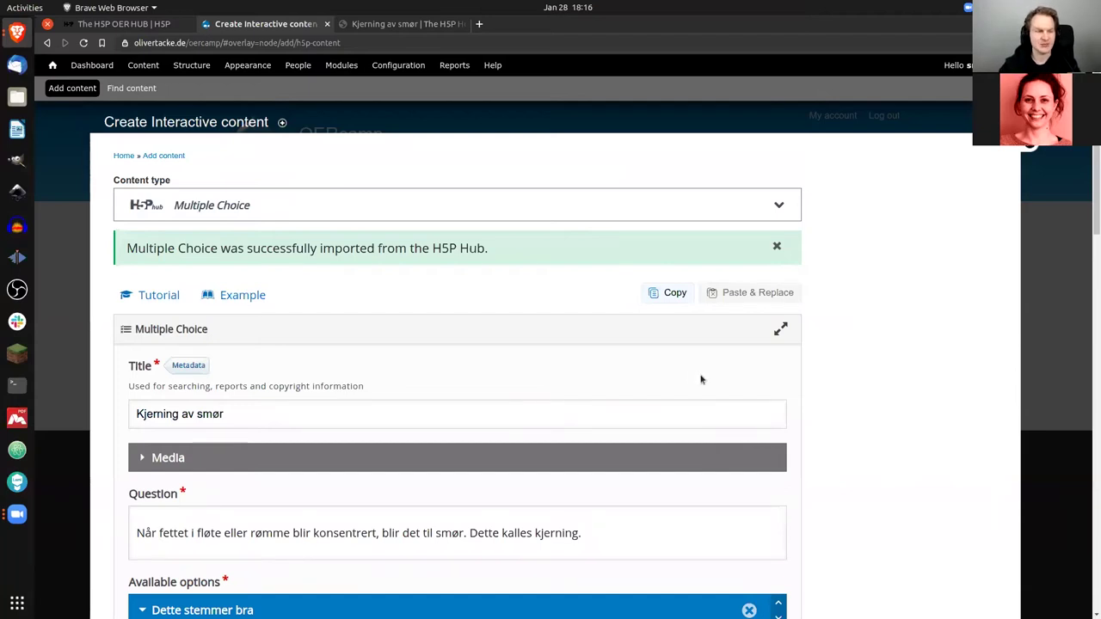
Step: Save the imported Kjerning av smør multiple choice question as new content
{"action": "scroll", "coordinate": [320, 282], "scroll_direction": "down", "scroll_amount": 2}
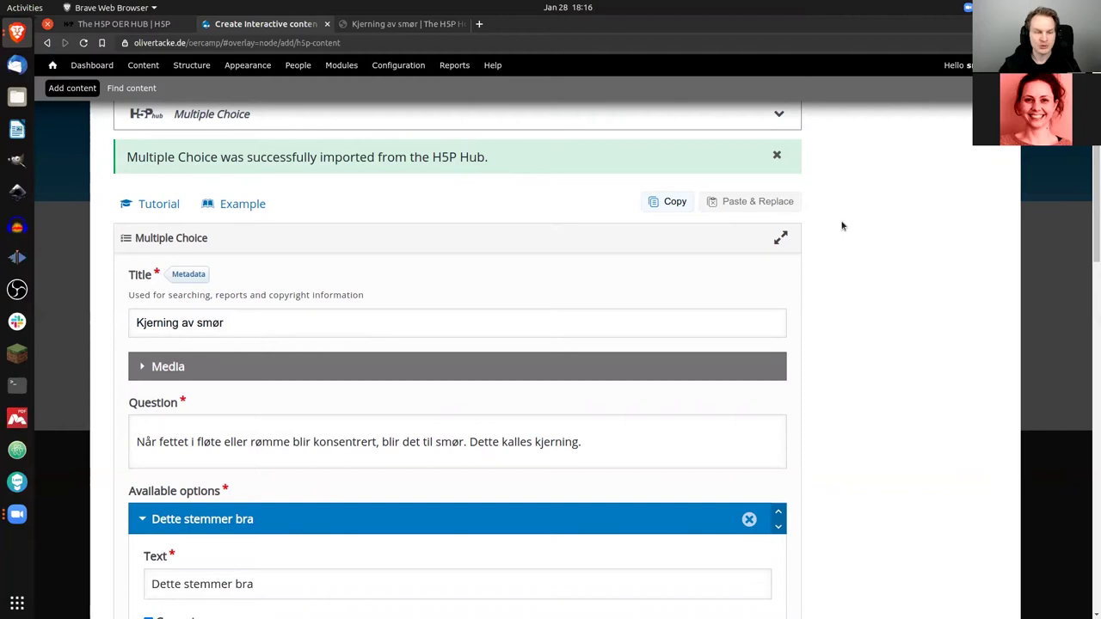
{"action": "scroll", "coordinate": [929, 266], "scroll_direction": "down", "scroll_amount": 1}
{"action": "scroll", "coordinate": [928, 266], "scroll_direction": "down", "scroll_amount": 2}
{"action": "scroll", "coordinate": [927, 263], "scroll_direction": "up", "scroll_amount": 2}
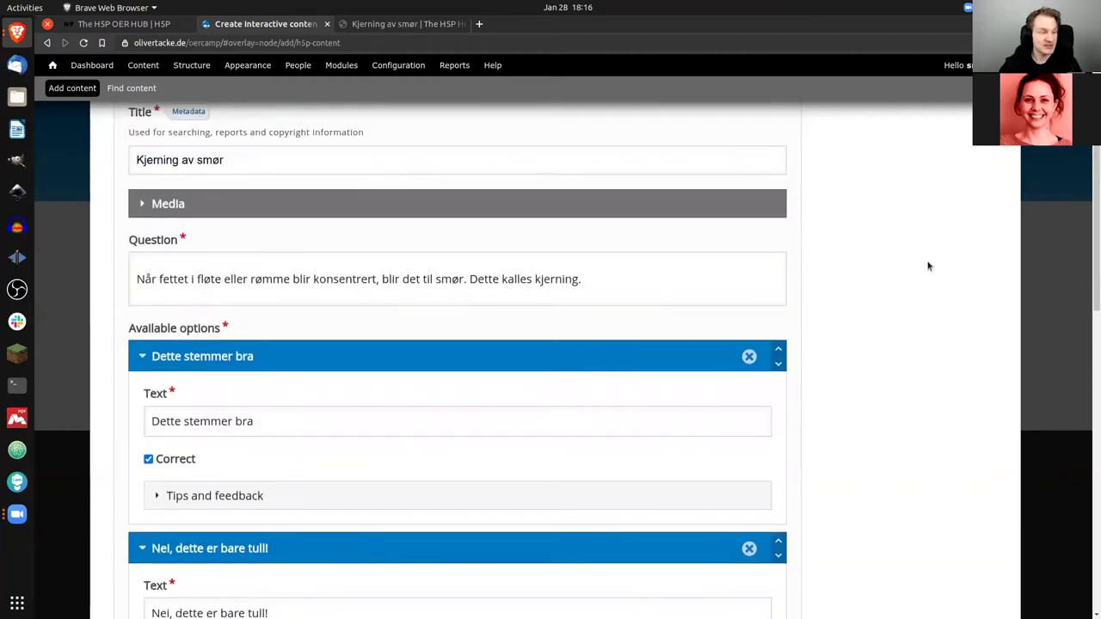
{"action": "scroll", "coordinate": [926, 266], "scroll_direction": "down", "scroll_amount": 1}
{"action": "scroll", "coordinate": [925, 271], "scroll_direction": "down", "scroll_amount": 12}
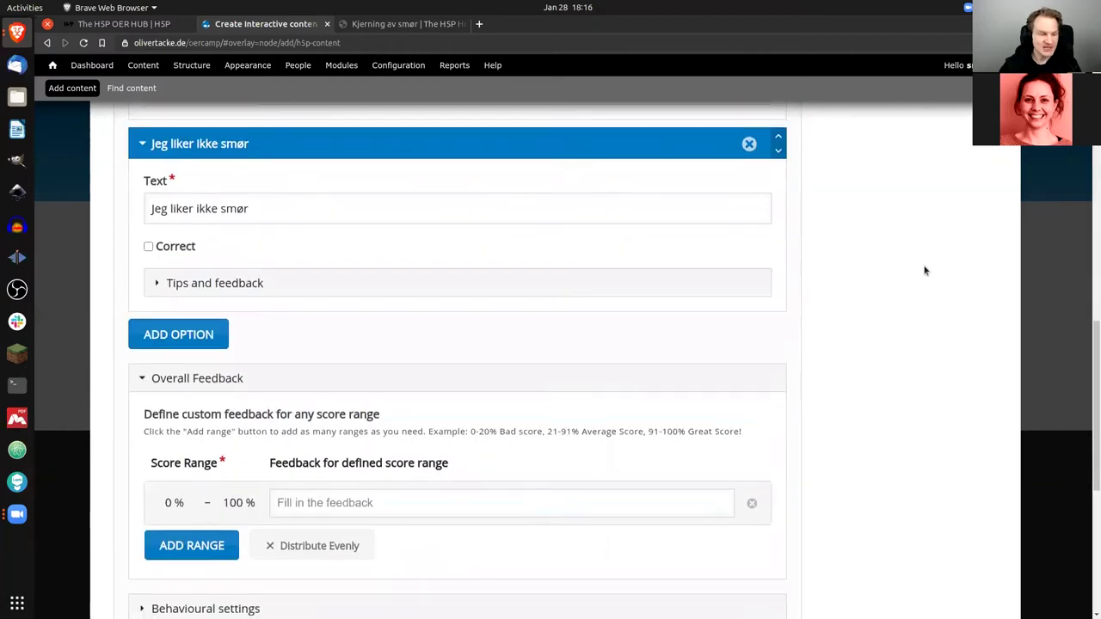
{"action": "left_click", "coordinate": [157, 553]}
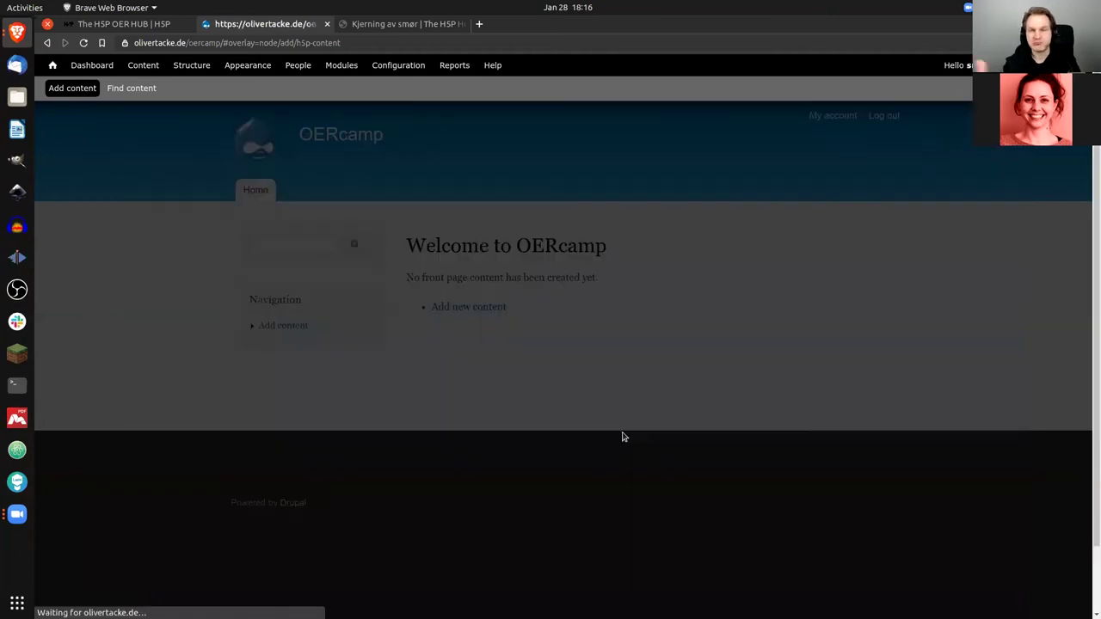
Step: Try answers Jeg liker ikke smør and Nei, dette er bare tull!, finishing on Dette stemmer bra
{"action": "scroll", "coordinate": [963, 291], "scroll_direction": "down", "scroll_amount": 1}
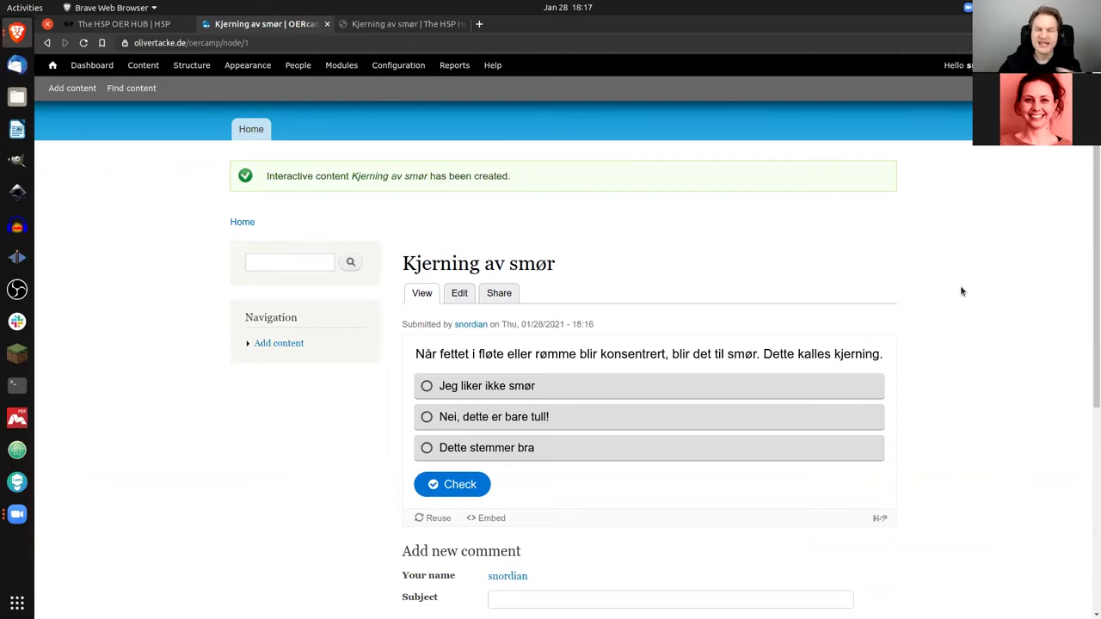
{"action": "scroll", "coordinate": [955, 297], "scroll_direction": "down", "scroll_amount": 1}
{"action": "left_click", "coordinate": [604, 364]}
{"action": "left_click", "coordinate": [603, 389]}
{"action": "left_click", "coordinate": [604, 413]}
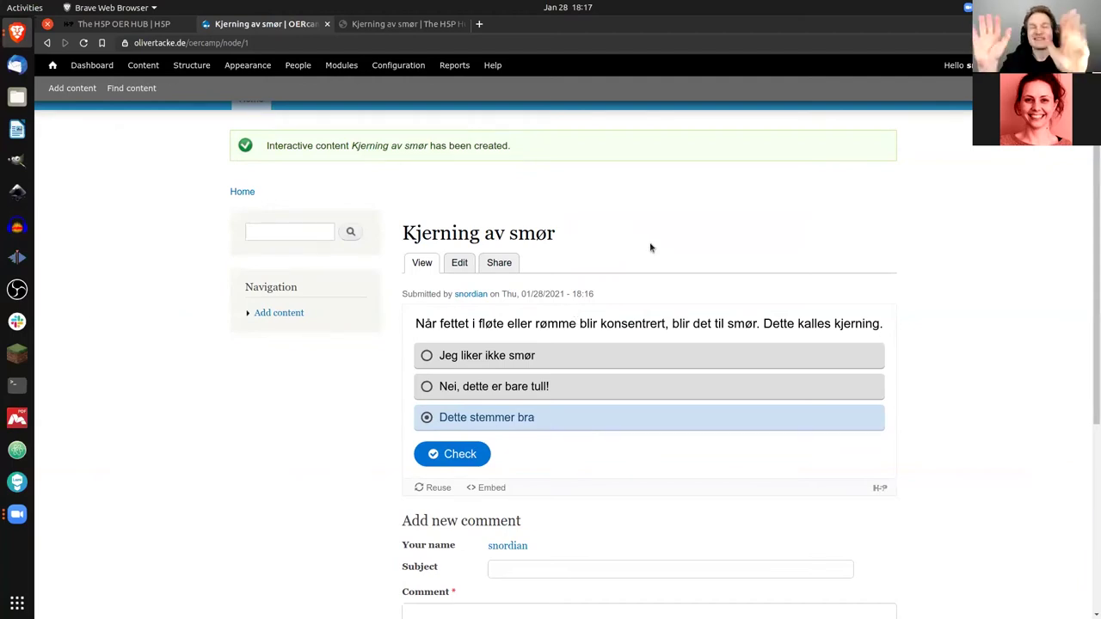
{"action": "scroll", "coordinate": [651, 248], "scroll_direction": "up", "scroll_amount": 1}
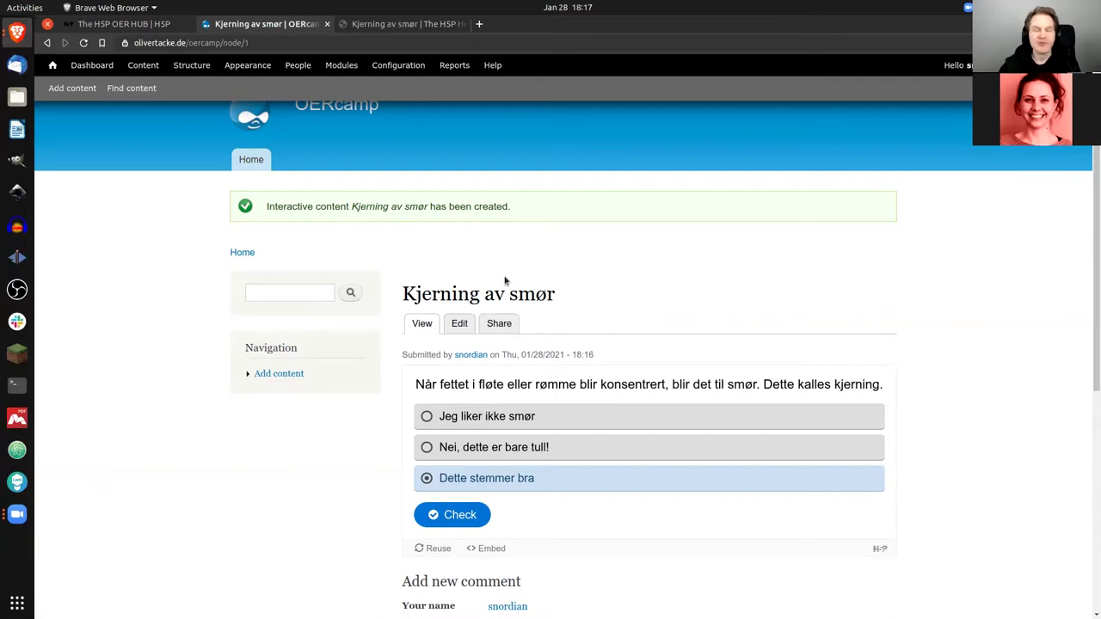
Step: Start a new Interactive content item and switch it to uploading an H5P file
{"action": "left_click", "coordinate": [284, 374]}
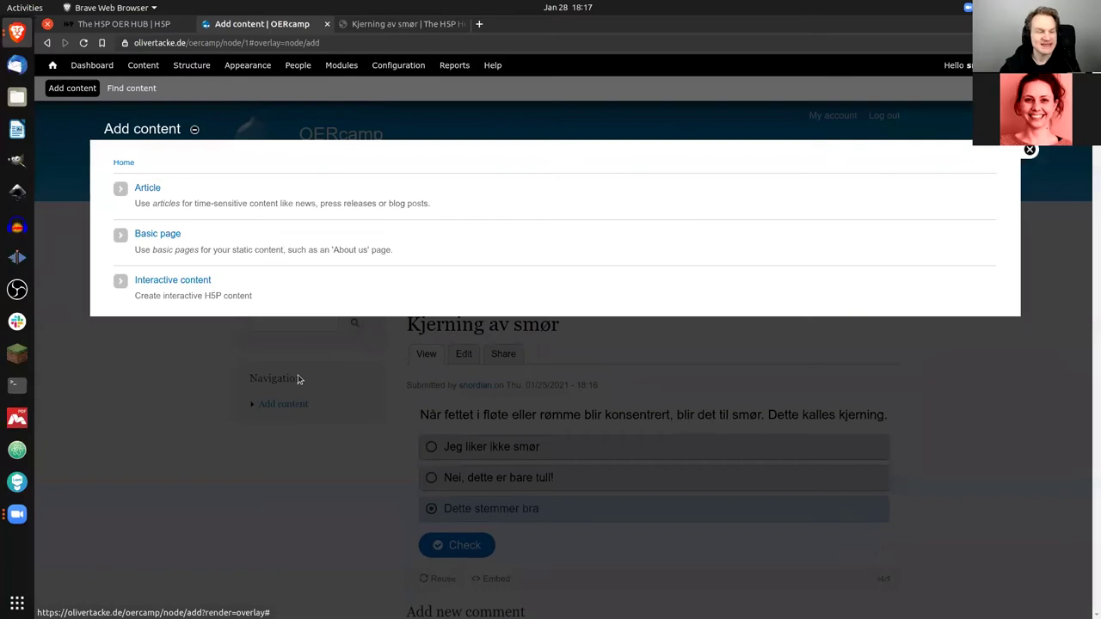
{"action": "left_click", "coordinate": [207, 282]}
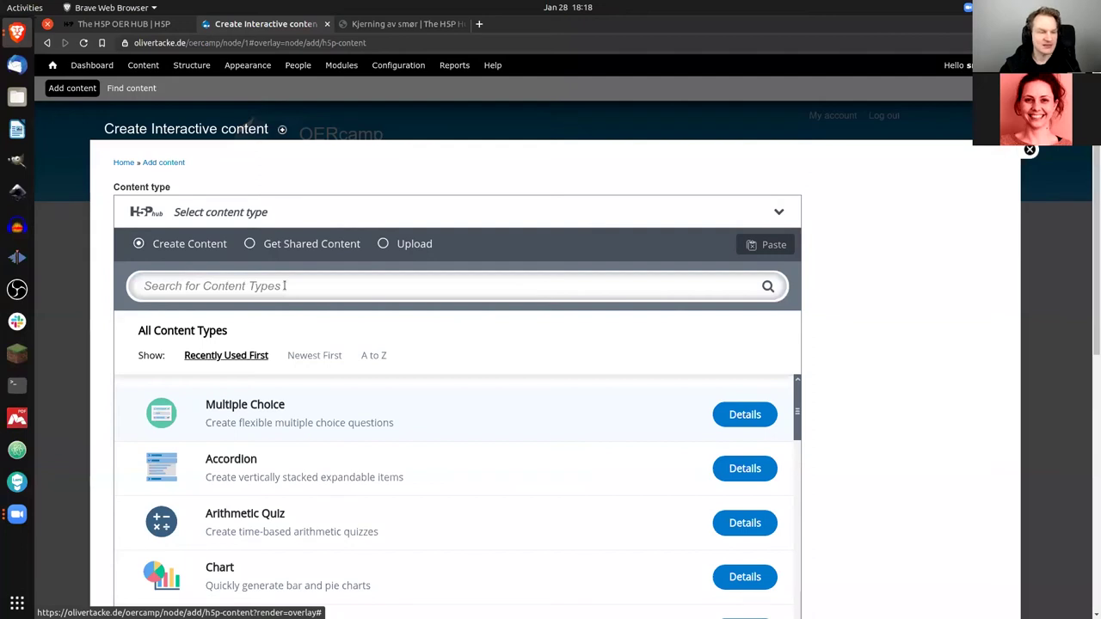
{"action": "left_click", "coordinate": [416, 246]}
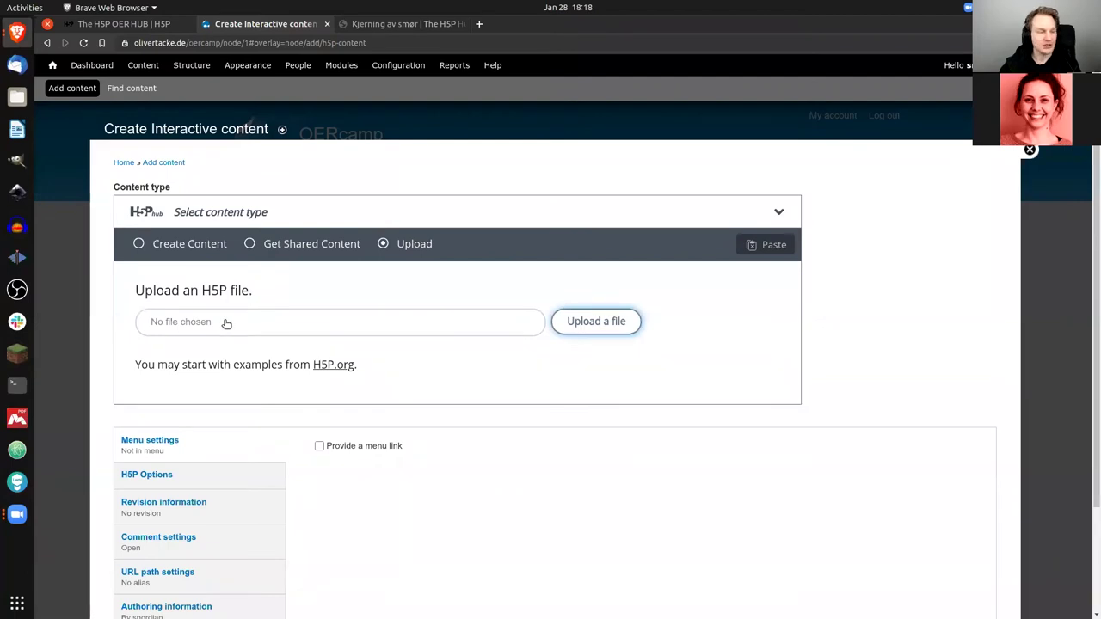
Step: Upload zuordnungsaufgabe-schach.h5p from the s2e10 folder and save it as new content
{"action": "left_click", "coordinate": [227, 323]}
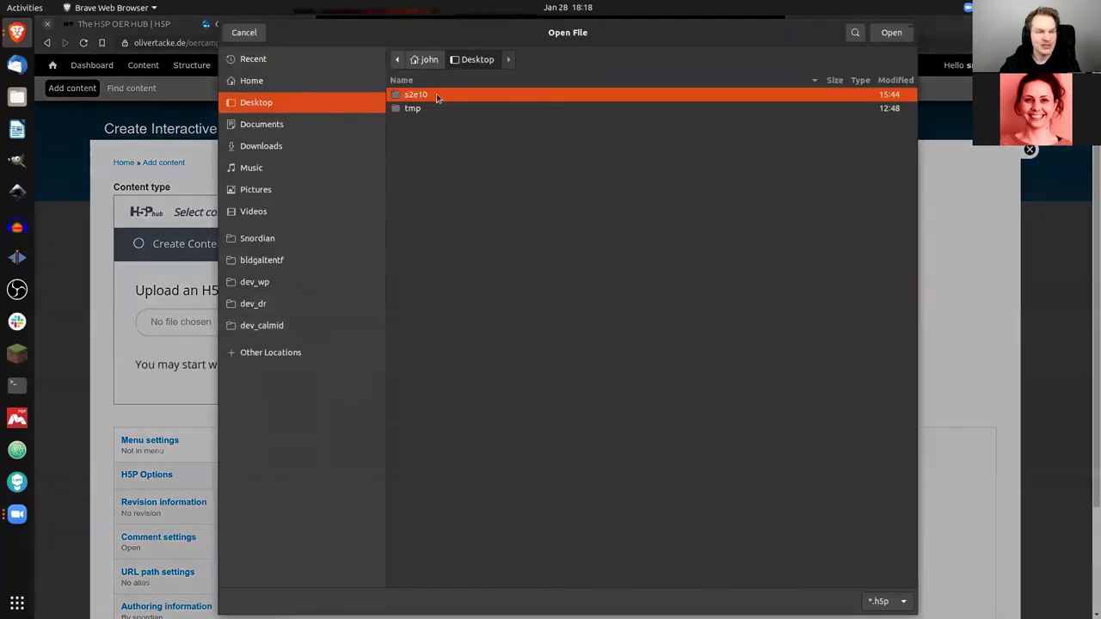
{"action": "double_click", "coordinate": [440, 97]}
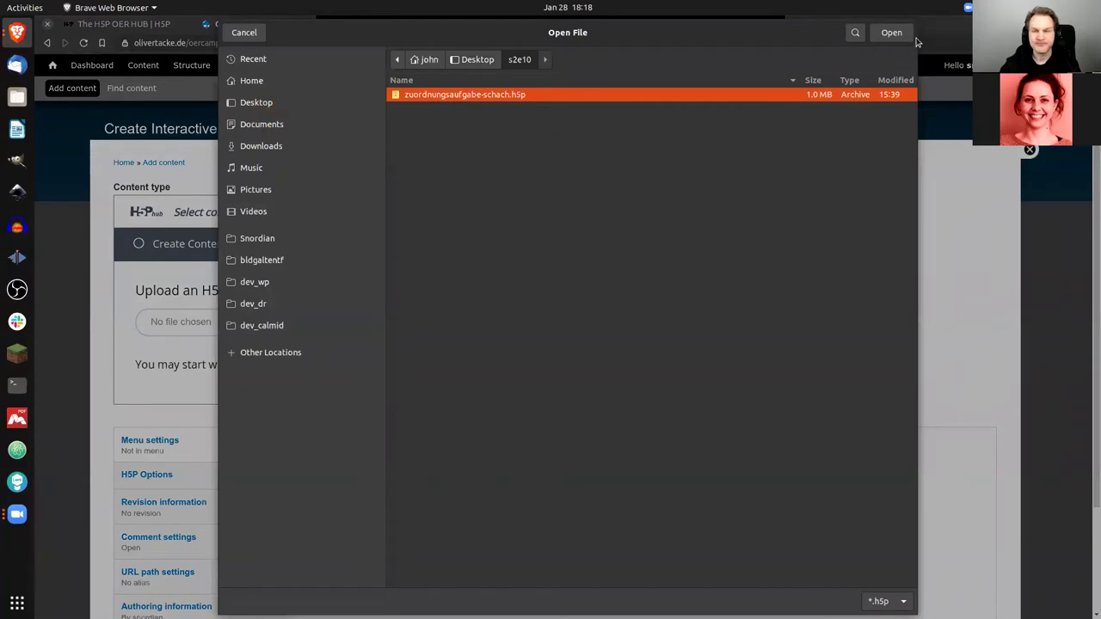
{"action": "key", "text": "Return"}
{"action": "left_click", "coordinate": [571, 331]}
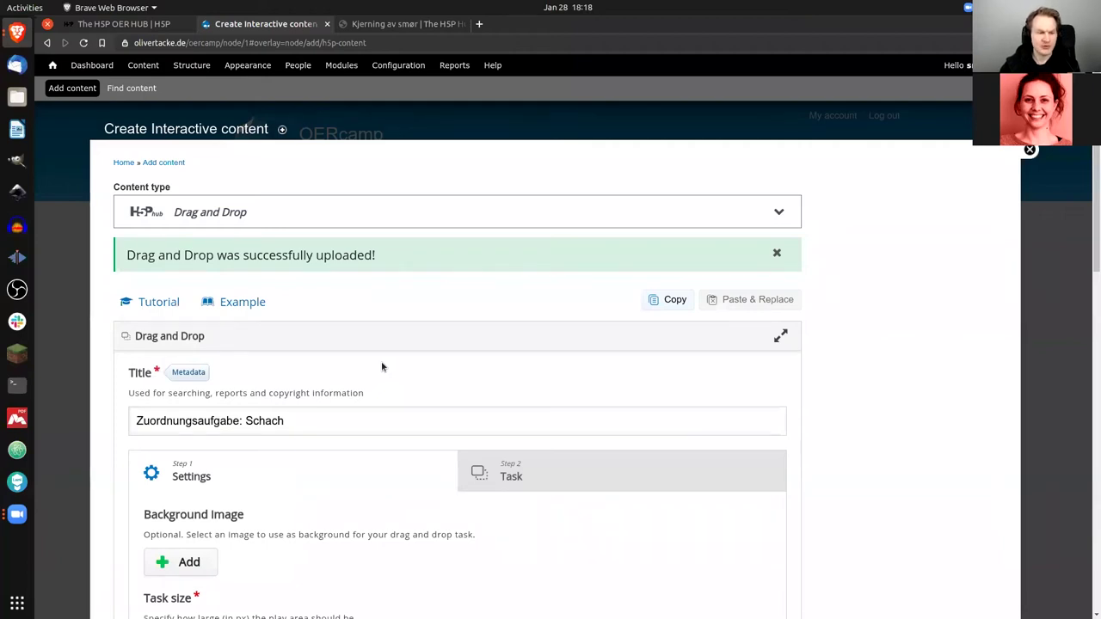
{"action": "scroll", "coordinate": [386, 346], "scroll_direction": "down", "scroll_amount": 1}
{"action": "scroll", "coordinate": [915, 398], "scroll_direction": "down", "scroll_amount": 10}
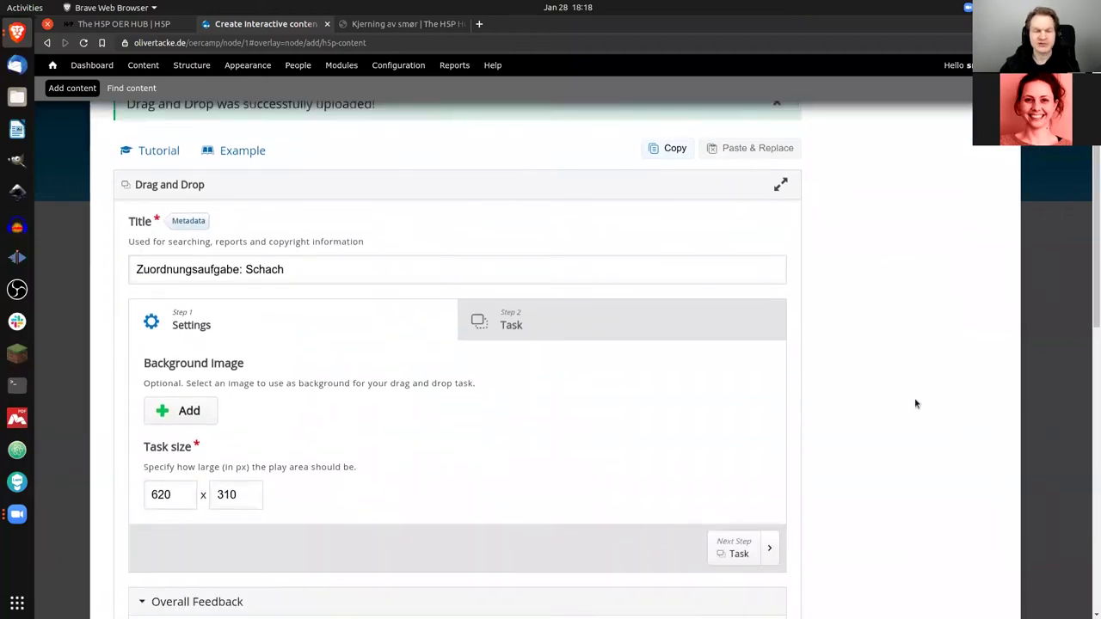
{"action": "scroll", "coordinate": [232, 438], "scroll_direction": "down", "scroll_amount": 1}
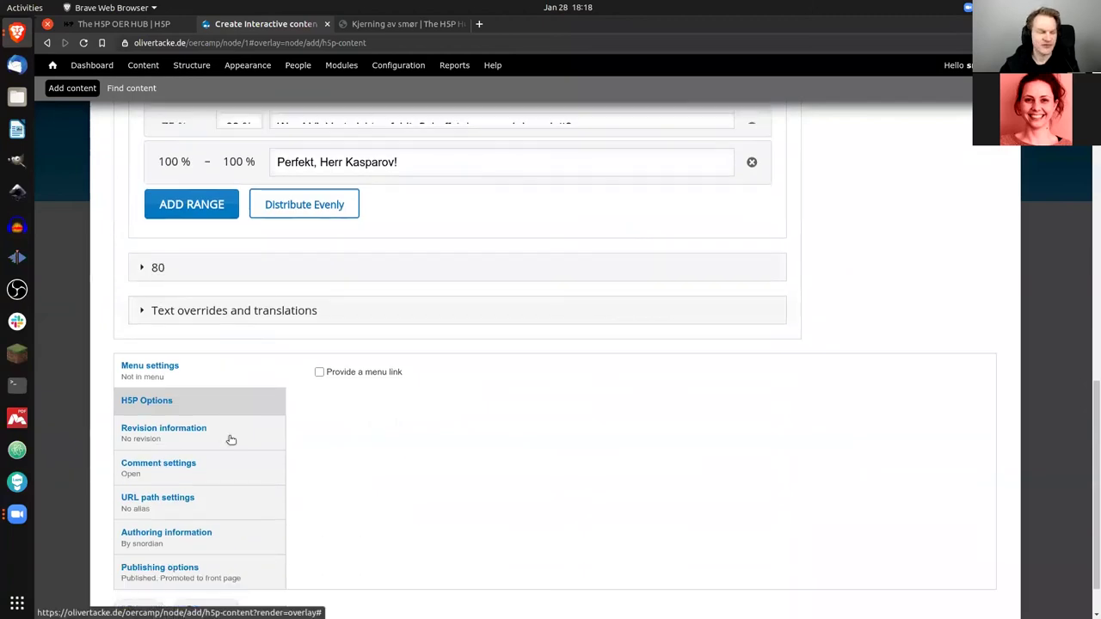
{"action": "left_click", "coordinate": [136, 553]}
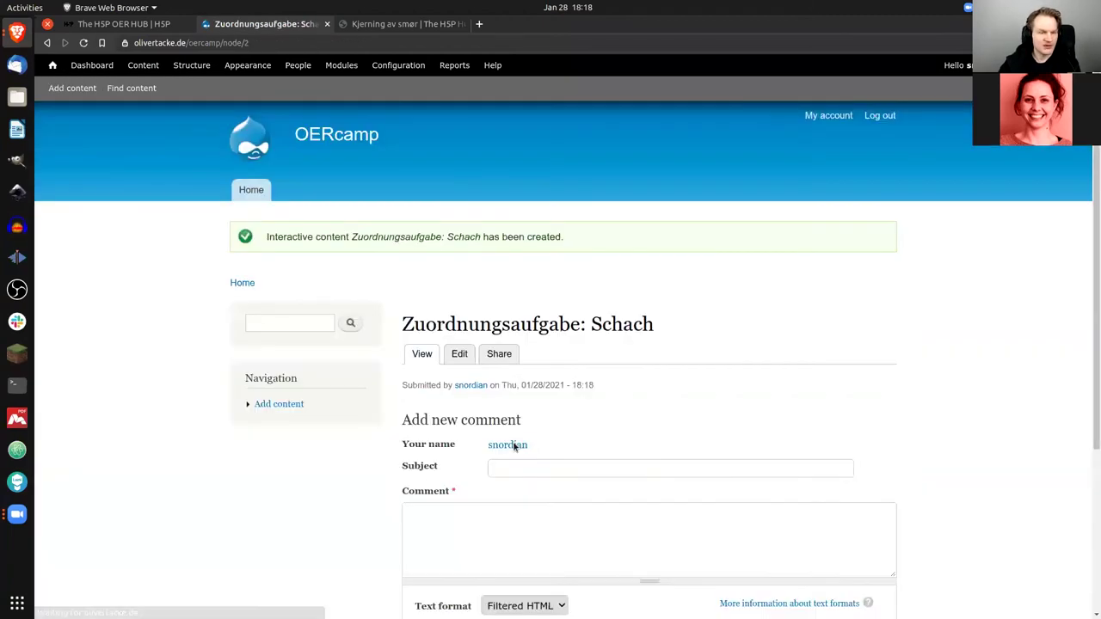
Step: Confirm the chess task's CC0 1.0 licence under Rights of use, then begin sharing it on the Hub
{"action": "scroll", "coordinate": [544, 358], "scroll_direction": "down", "scroll_amount": 1}
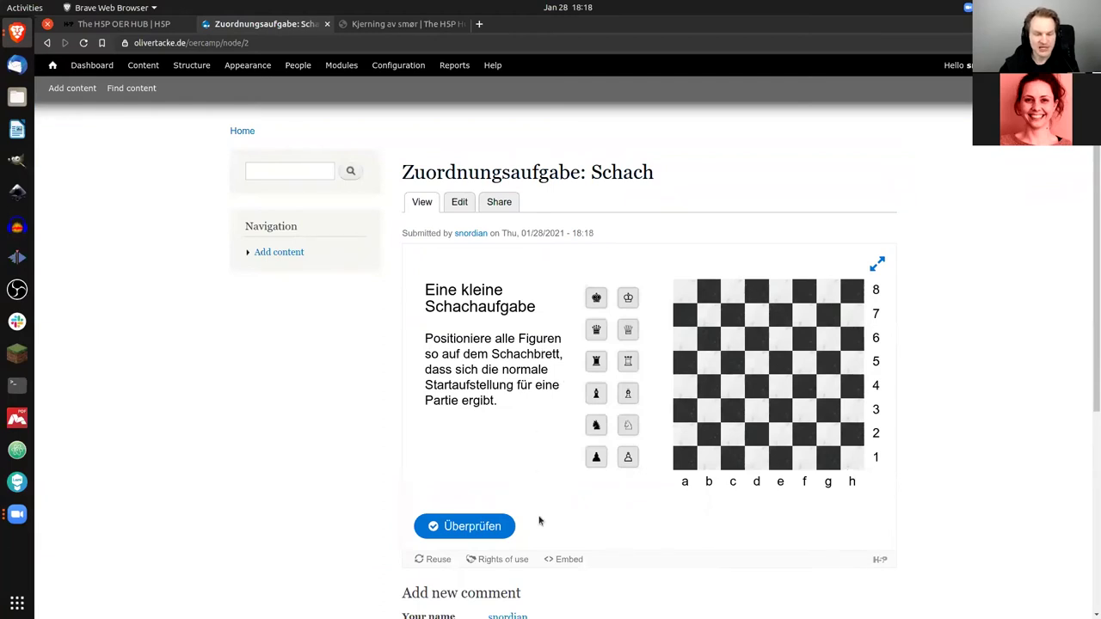
{"action": "left_click", "coordinate": [511, 560]}
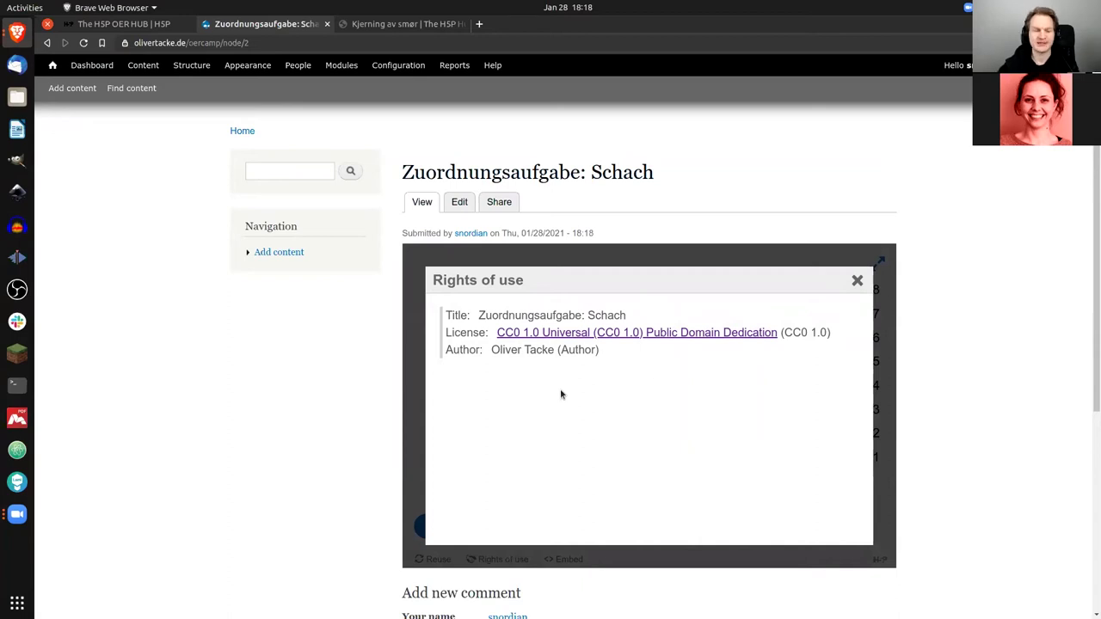
{"action": "left_click", "coordinate": [857, 280]}
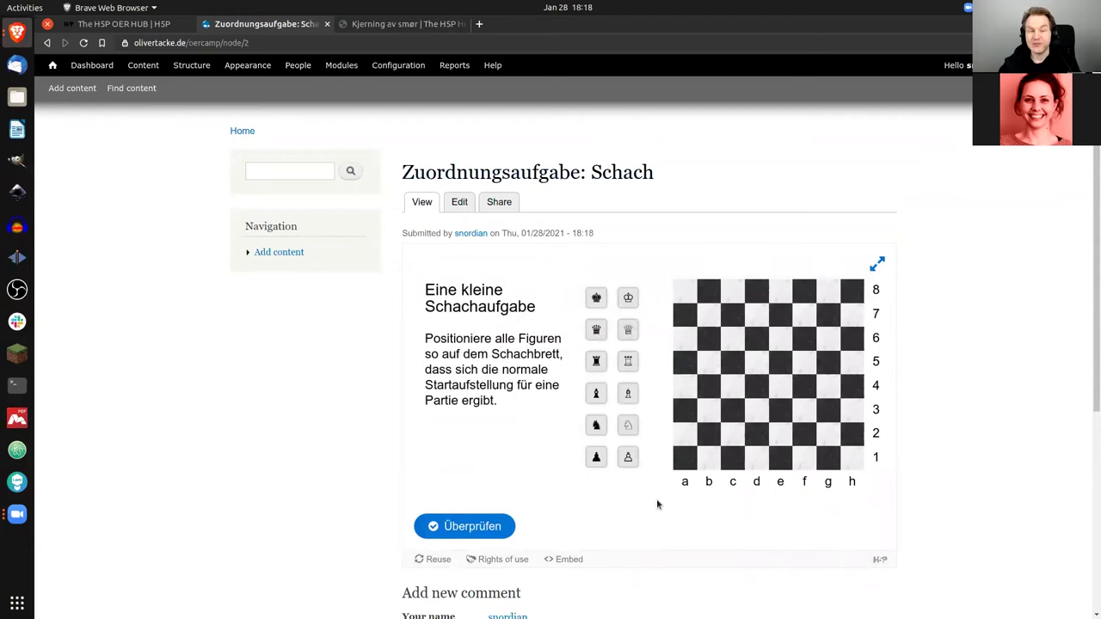
{"action": "left_click", "coordinate": [506, 204]}
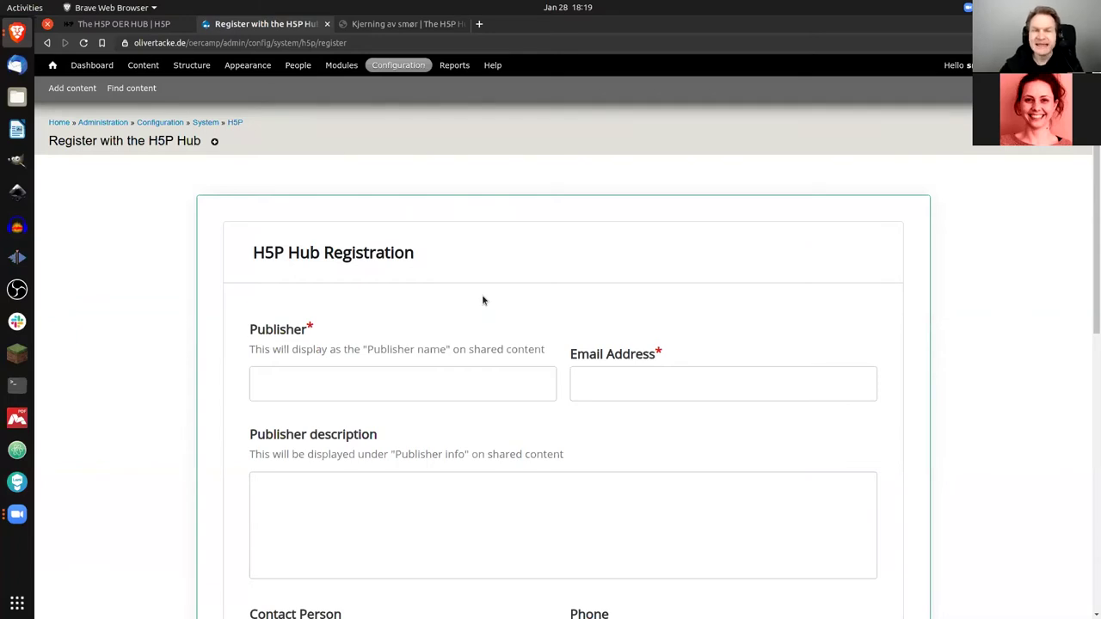
Step: Fill in the publisher name, the publisher's e-mail address and the description 'an H5P user'
{"action": "left_click", "coordinate": [476, 386]}
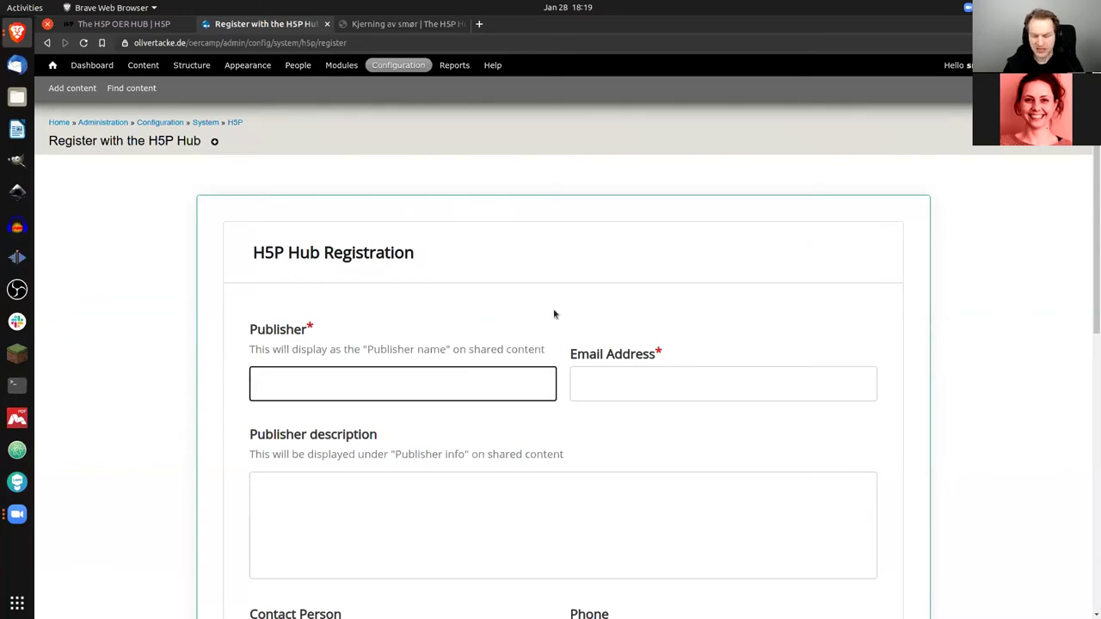
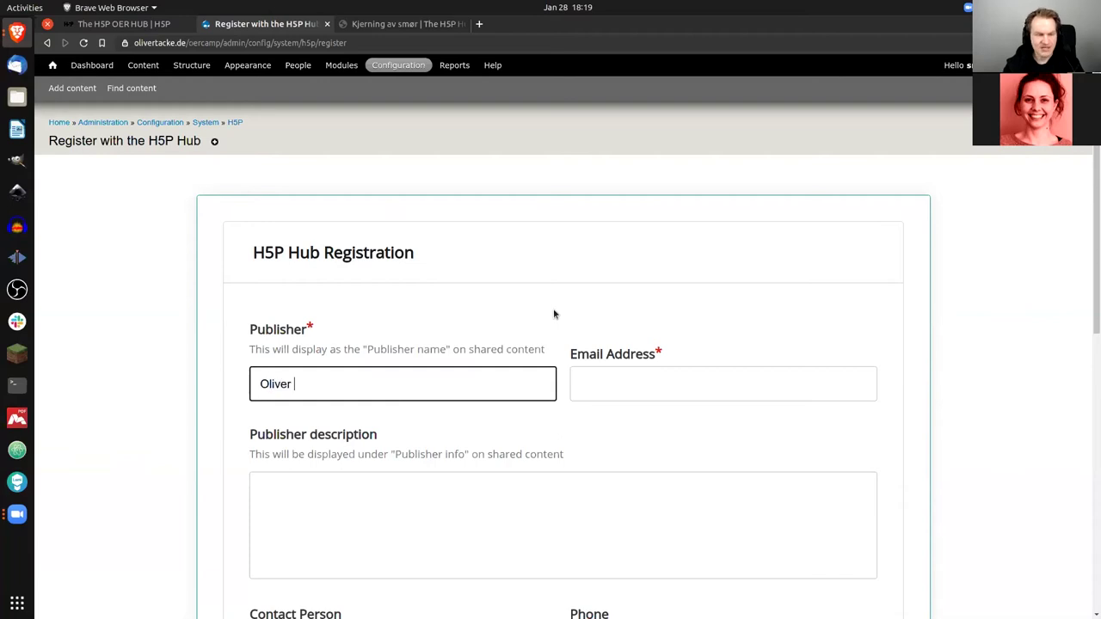
{"action": "key", "text": "Tab"}
{"action": "scroll", "coordinate": [501, 425], "scroll_direction": "down", "scroll_amount": 2}
{"action": "left_click", "coordinate": [502, 429]}
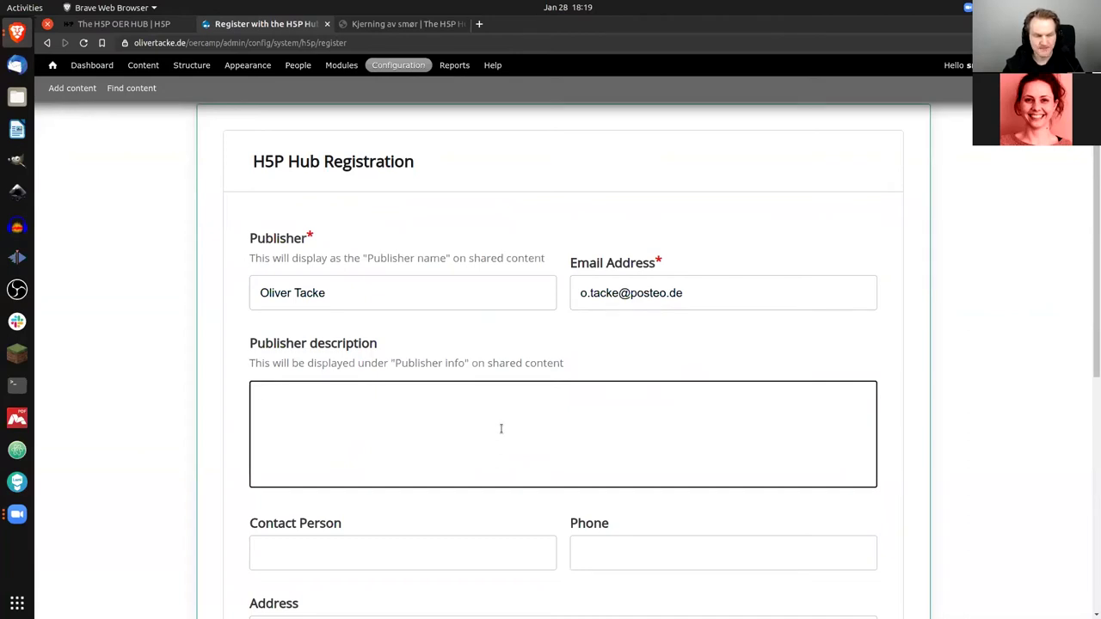
{"action": "type", "text": "an H5P user"}
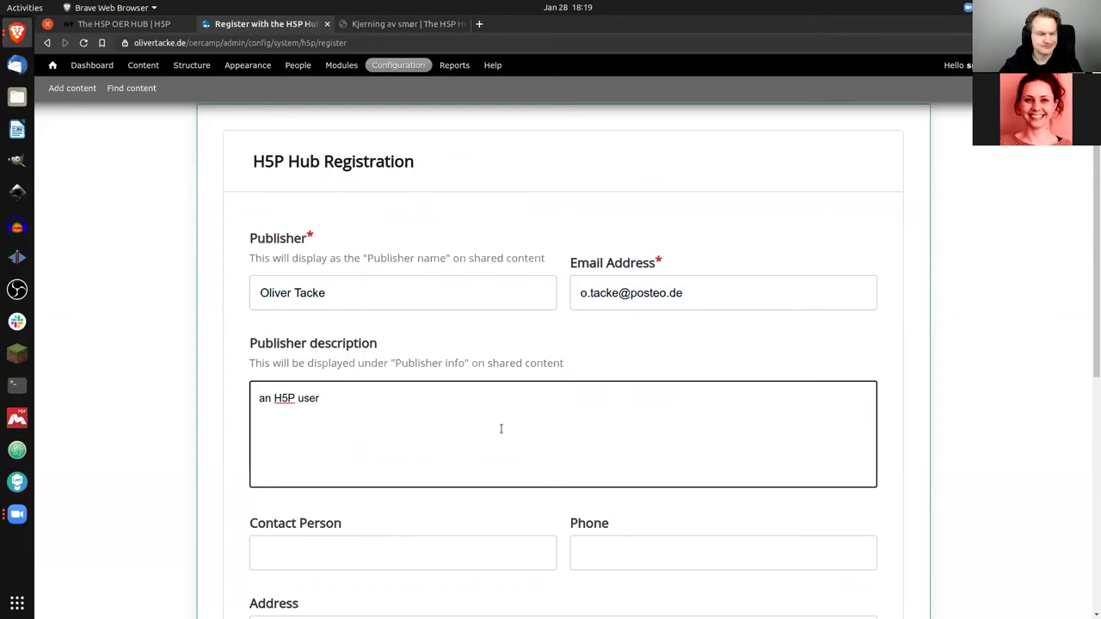
Step: Accept the H5P Hub terms of use and submit the registration
{"action": "scroll", "coordinate": [501, 428], "scroll_direction": "down", "scroll_amount": 3}
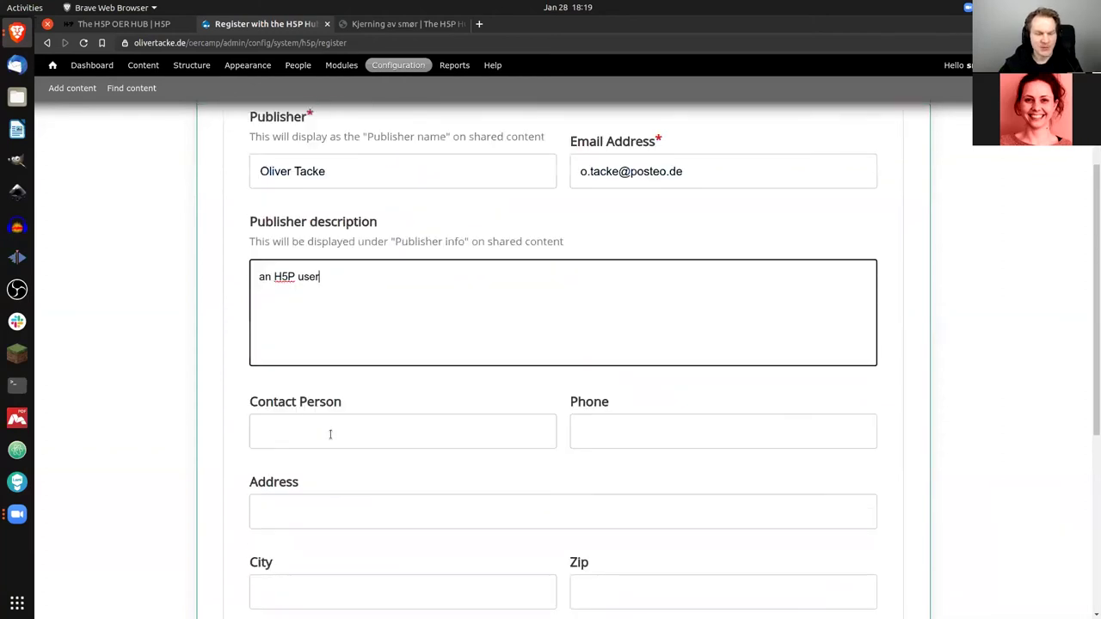
{"action": "scroll", "coordinate": [390, 424], "scroll_direction": "down", "scroll_amount": 3}
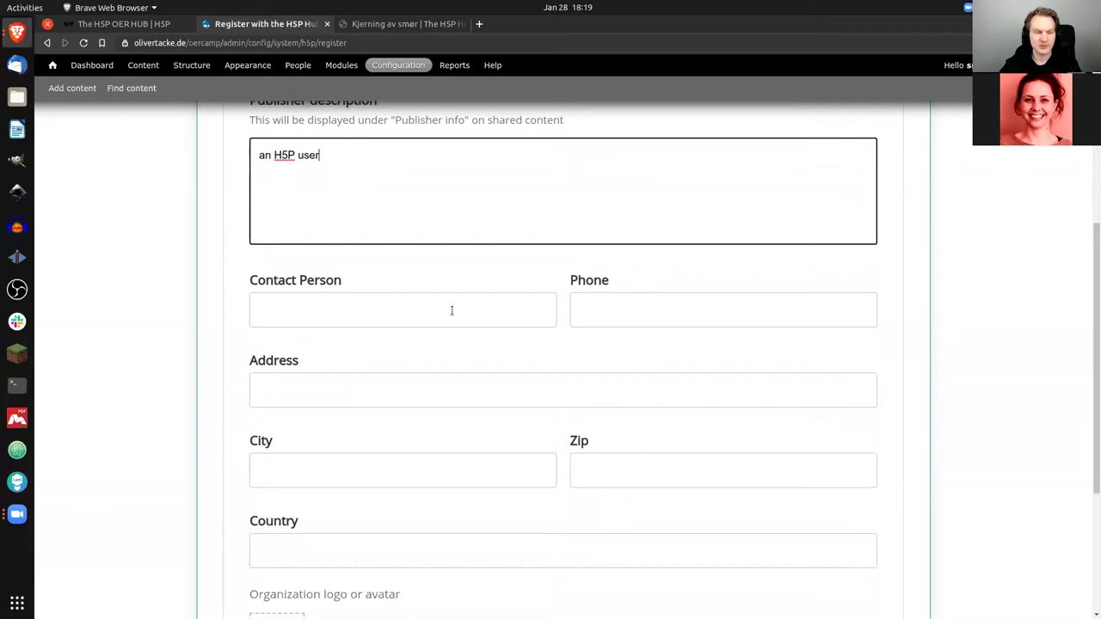
{"action": "scroll", "coordinate": [435, 318], "scroll_direction": "down", "scroll_amount": 4}
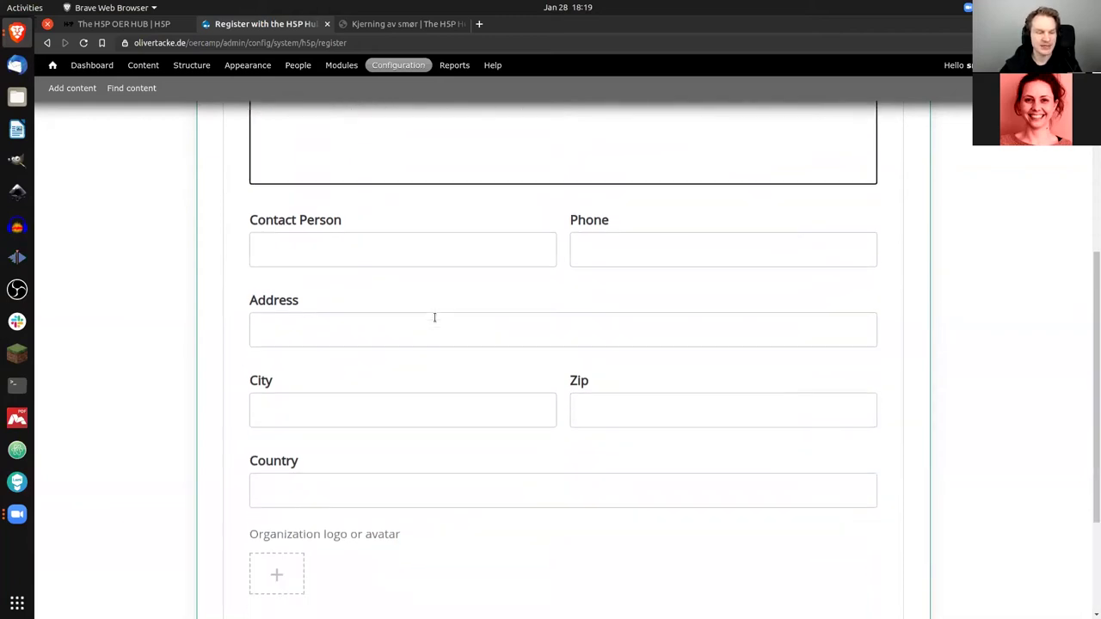
{"action": "scroll", "coordinate": [394, 335], "scroll_direction": "down", "scroll_amount": 2}
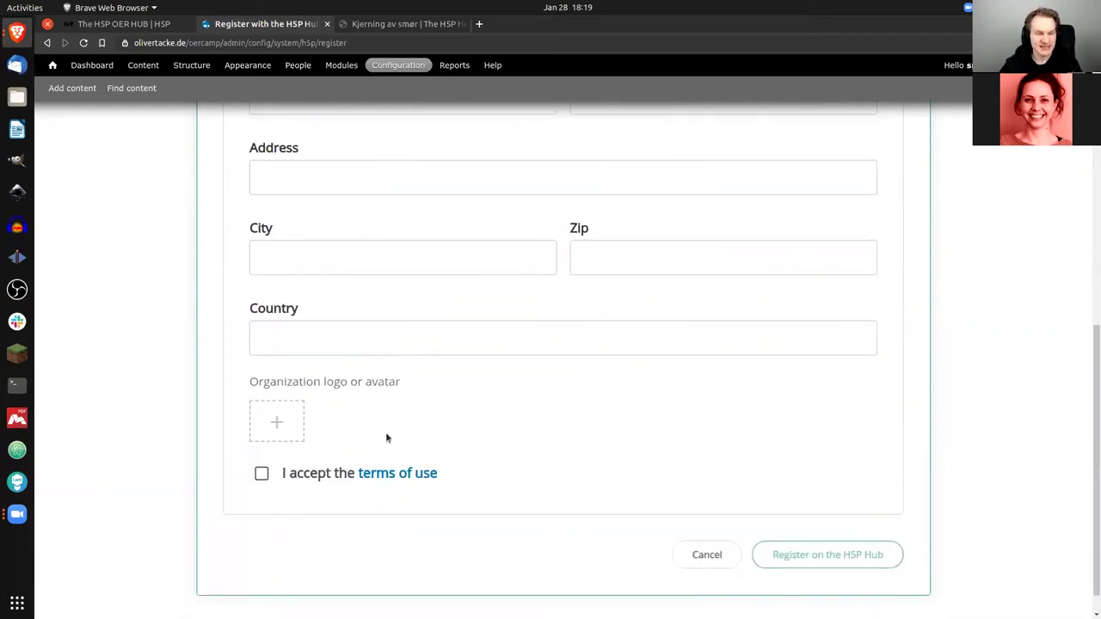
{"action": "left_click", "coordinate": [263, 476]}
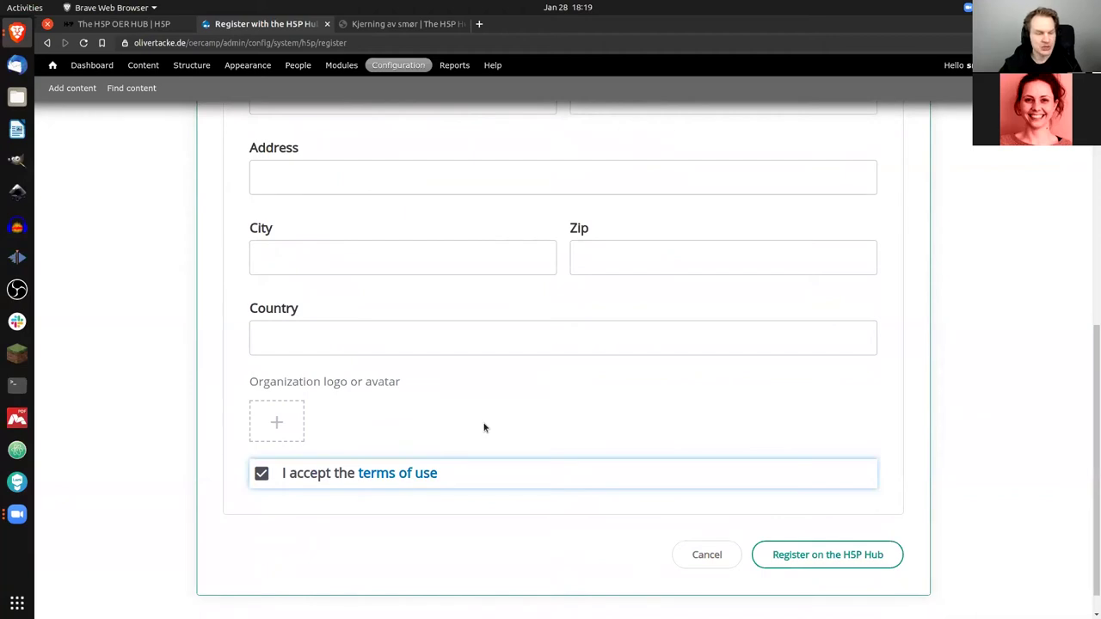
{"action": "left_click", "coordinate": [809, 555]}
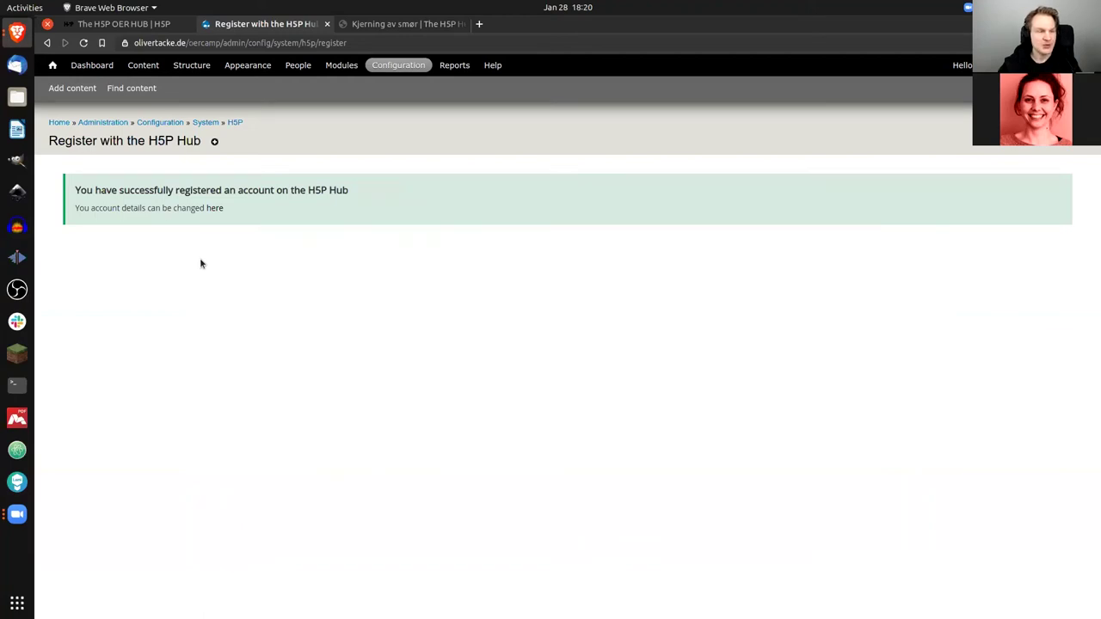
{"action": "left_click", "coordinate": [47, 42]}
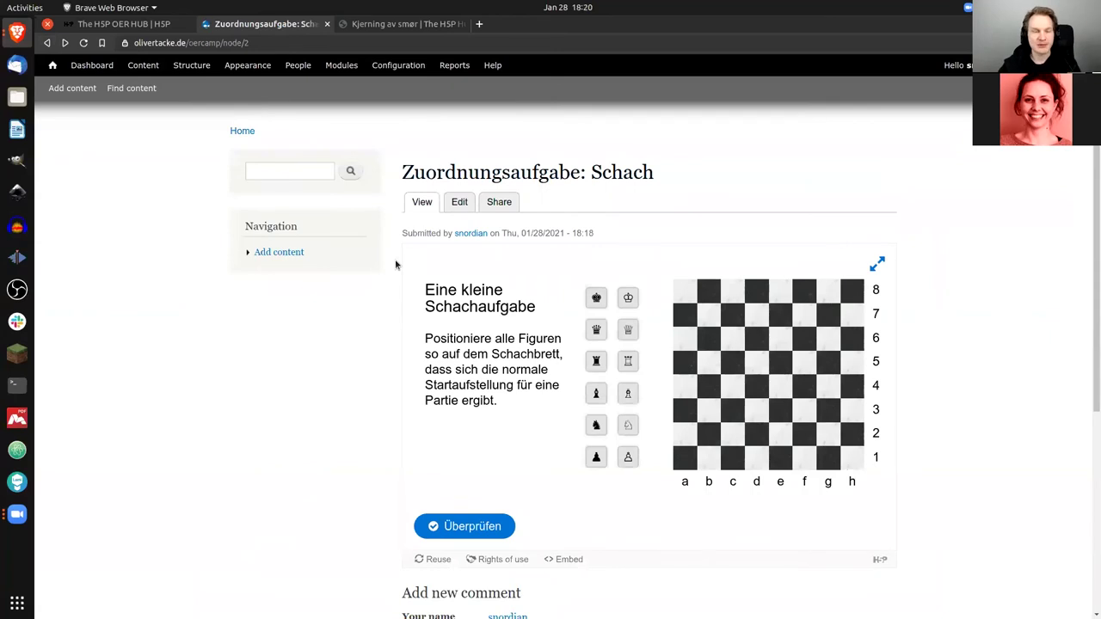
{"action": "left_click", "coordinate": [500, 203]}
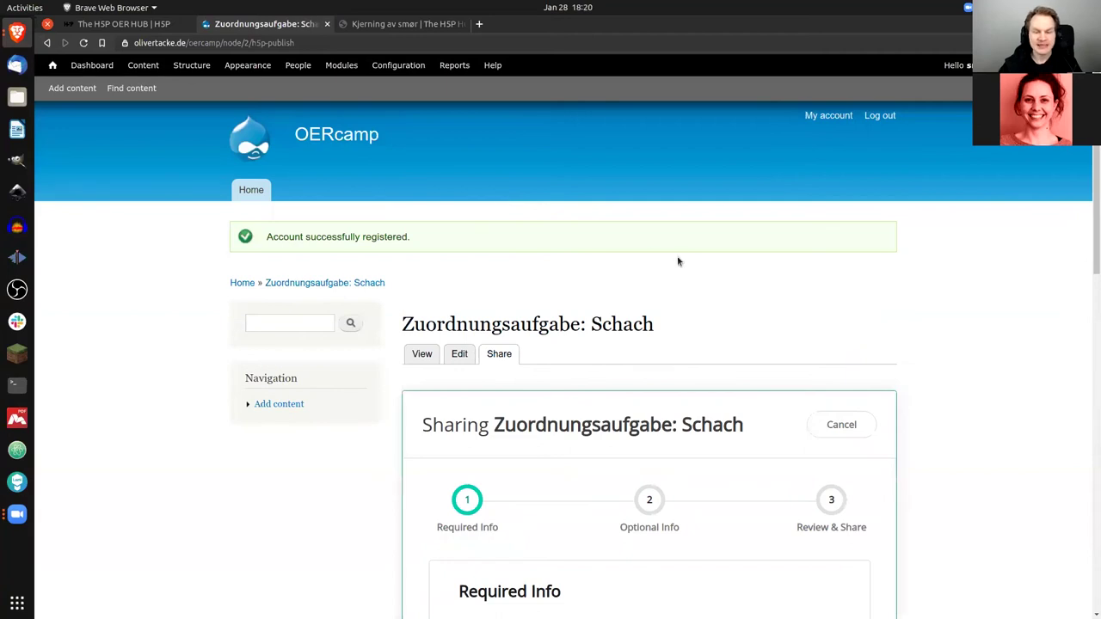
{"action": "scroll", "coordinate": [678, 260], "scroll_direction": "down", "scroll_amount": 4}
{"action": "scroll", "coordinate": [965, 217], "scroll_direction": "down", "scroll_amount": 4}
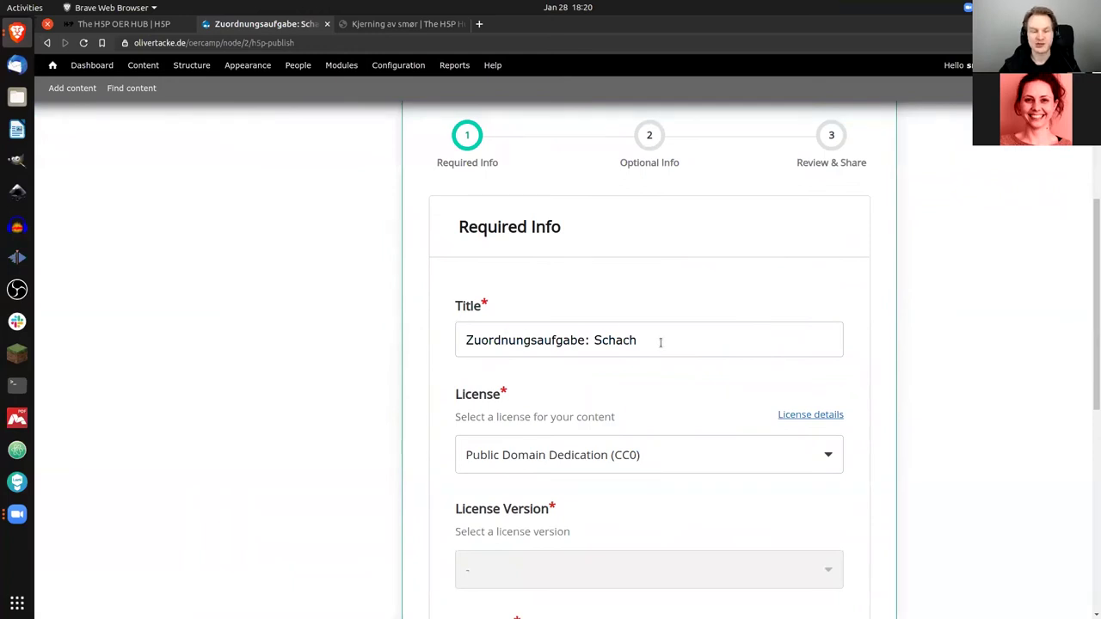
{"action": "scroll", "coordinate": [654, 344], "scroll_direction": "down", "scroll_amount": 1}
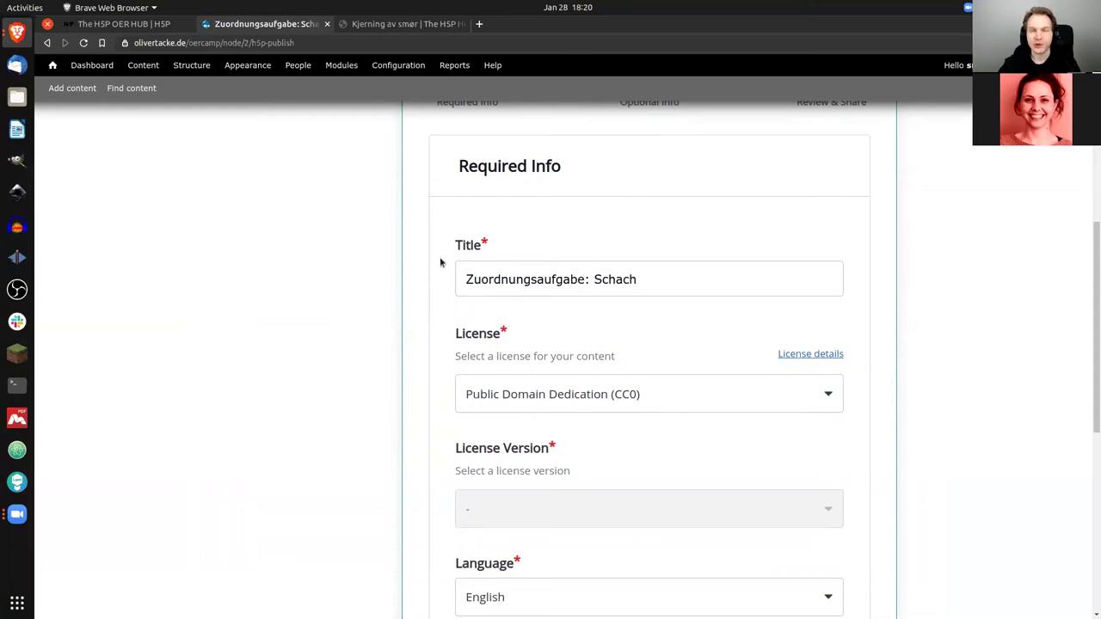
{"action": "scroll", "coordinate": [441, 262], "scroll_direction": "down", "scroll_amount": 1}
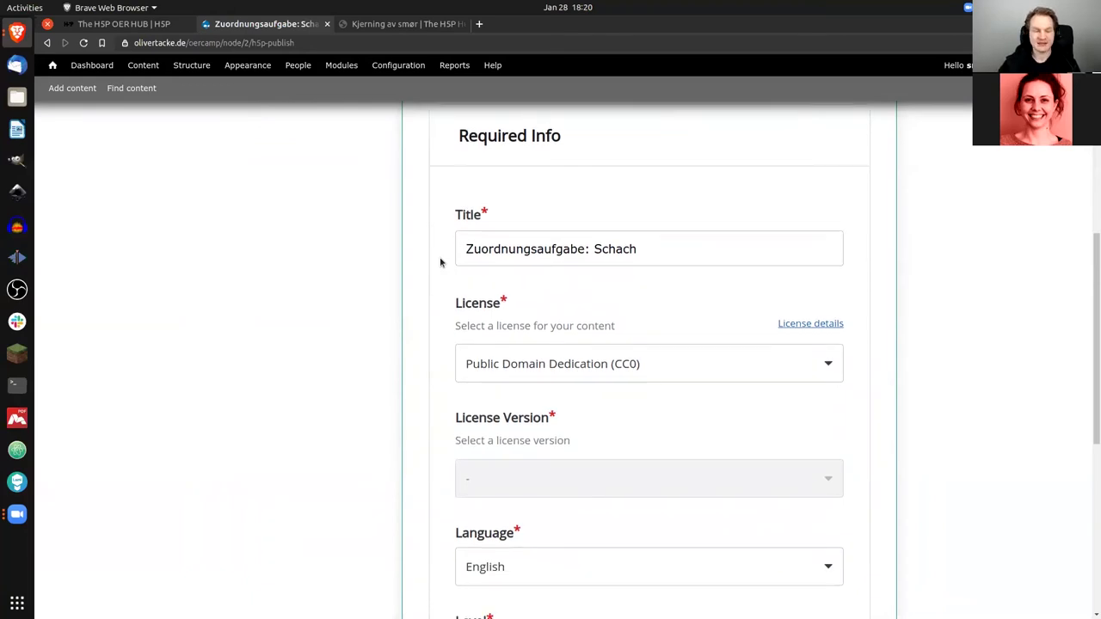
{"action": "scroll", "coordinate": [440, 263], "scroll_direction": "down", "scroll_amount": 5}
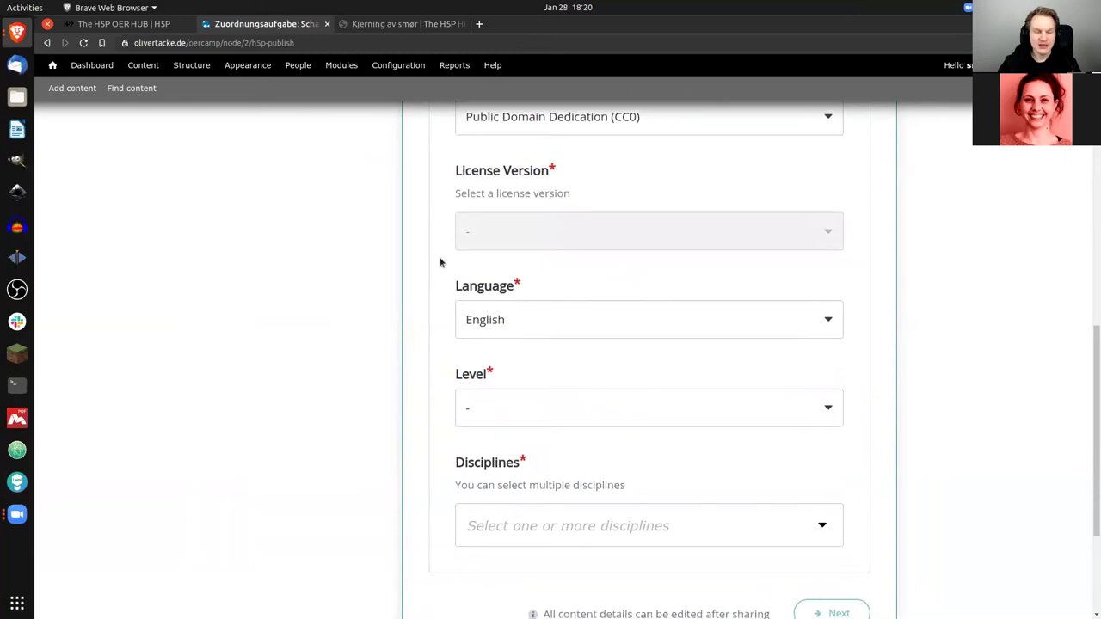
{"action": "scroll", "coordinate": [440, 262], "scroll_direction": "down", "scroll_amount": 1}
{"action": "left_click", "coordinate": [568, 302]}
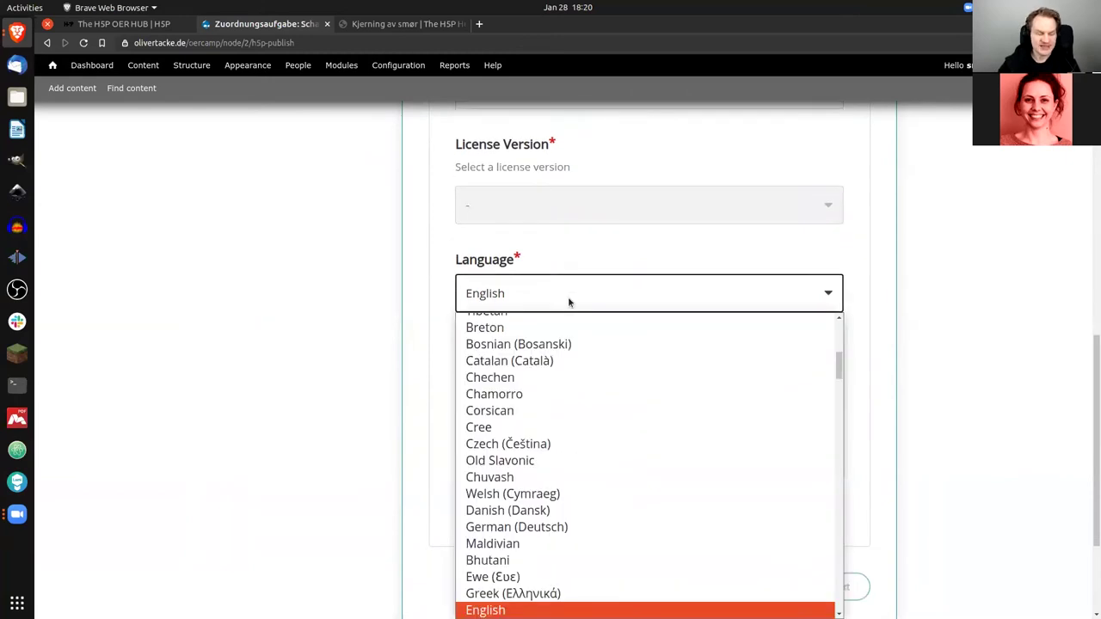
Step: Set the shared content's language to German (Deutsch) and its level to Beginner
{"action": "scroll", "coordinate": [566, 333], "scroll_direction": "up", "scroll_amount": 1}
{"action": "scroll", "coordinate": [575, 379], "scroll_direction": "down", "scroll_amount": 3}
{"action": "scroll", "coordinate": [575, 380], "scroll_direction": "down", "scroll_amount": 4}
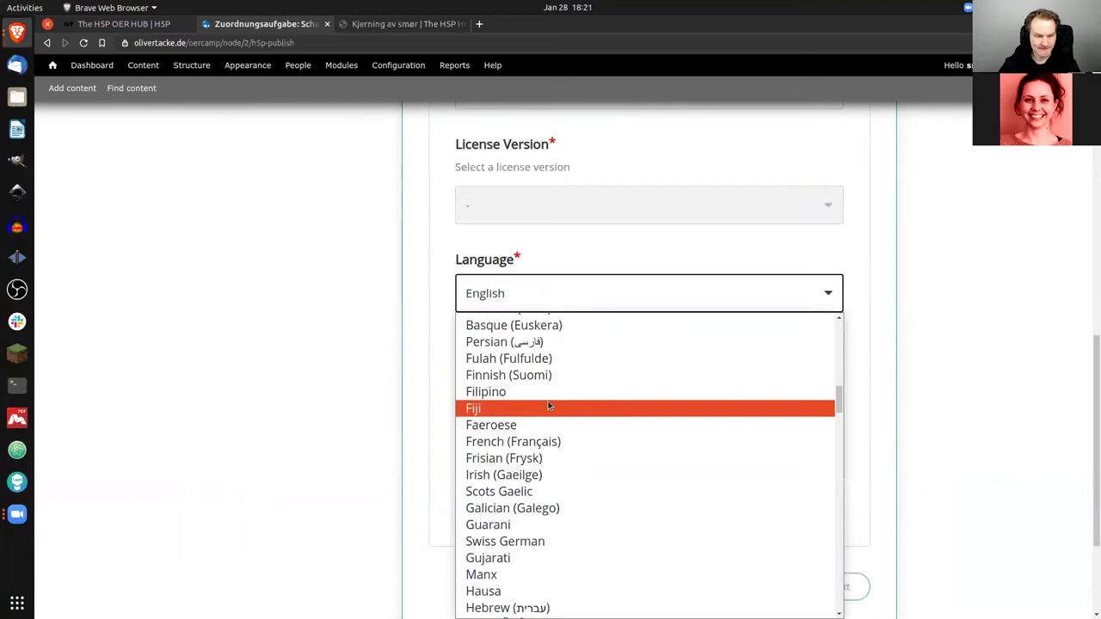
{"action": "scroll", "coordinate": [547, 411], "scroll_direction": "up", "scroll_amount": 7}
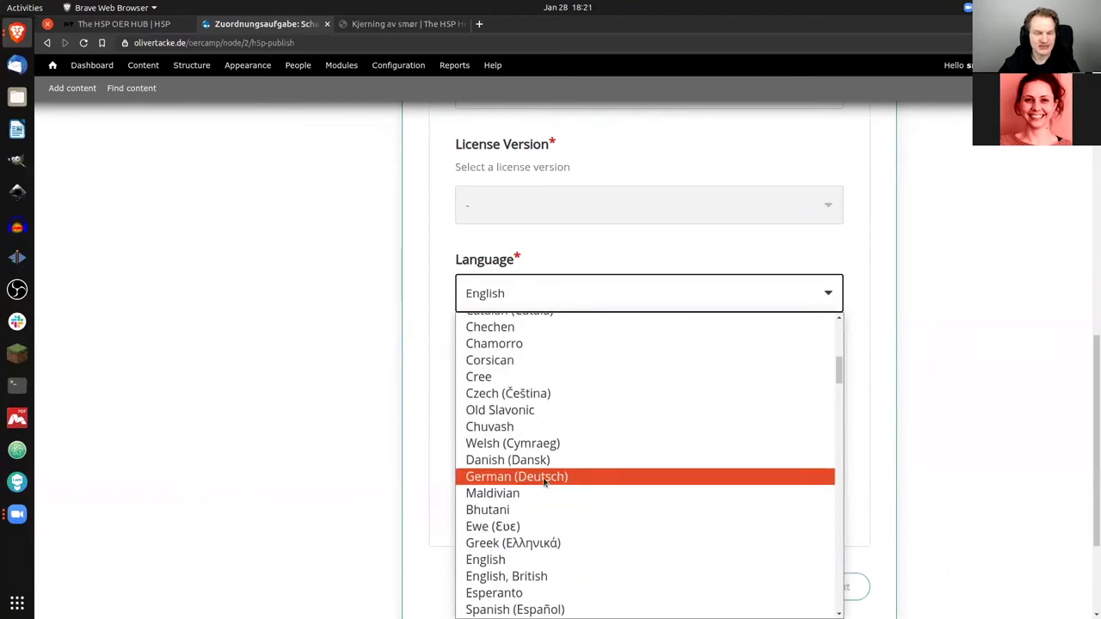
{"action": "left_click", "coordinate": [544, 479]}
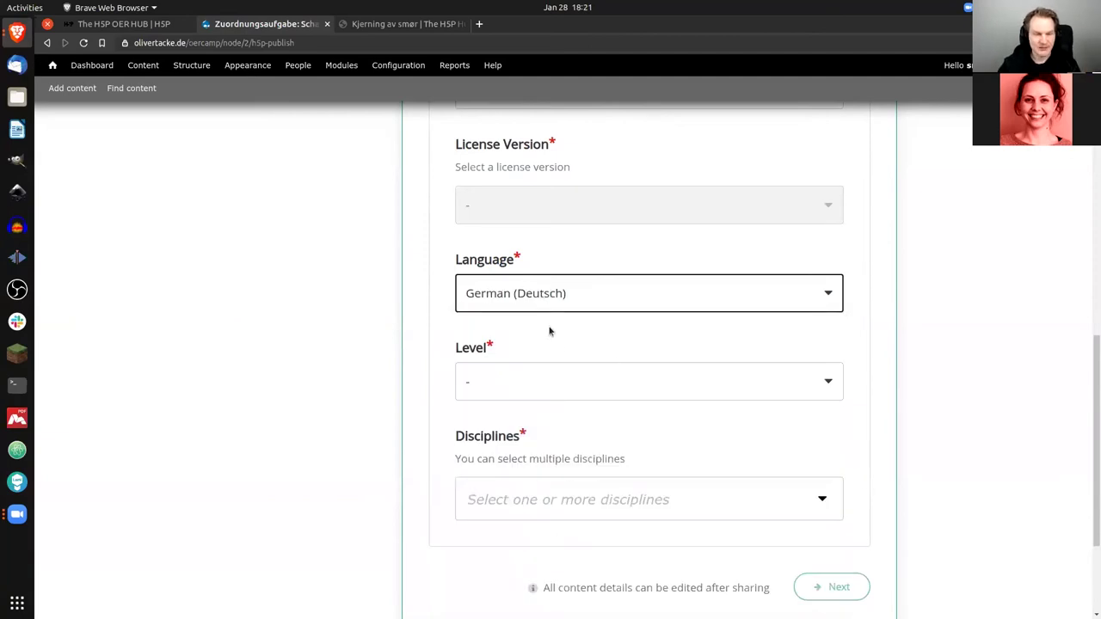
{"action": "left_click", "coordinate": [806, 382]}
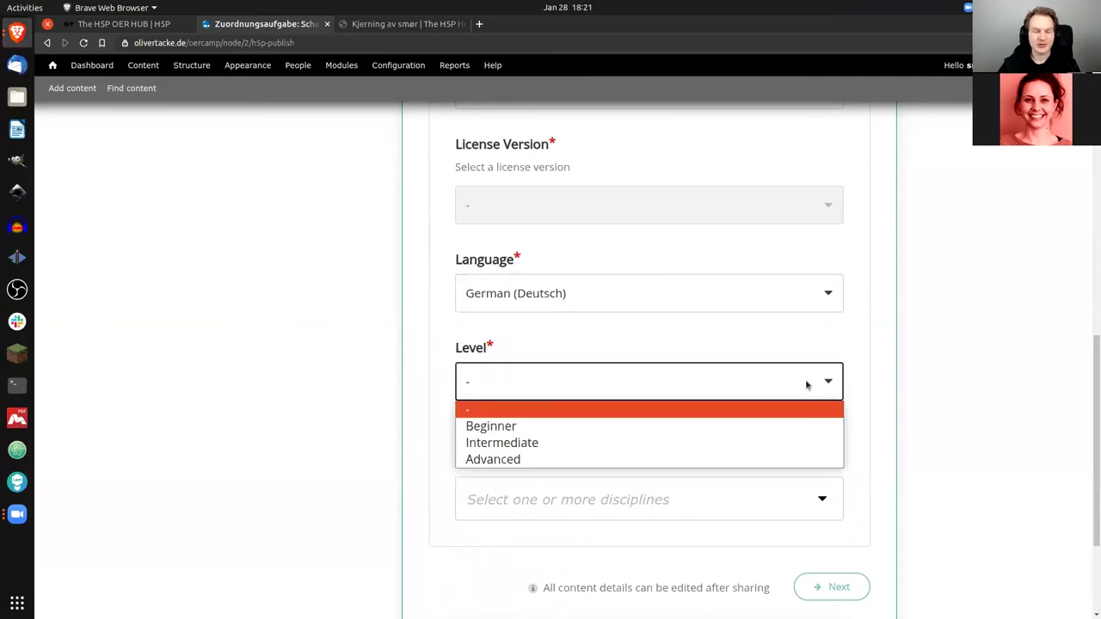
{"action": "left_click", "coordinate": [503, 434]}
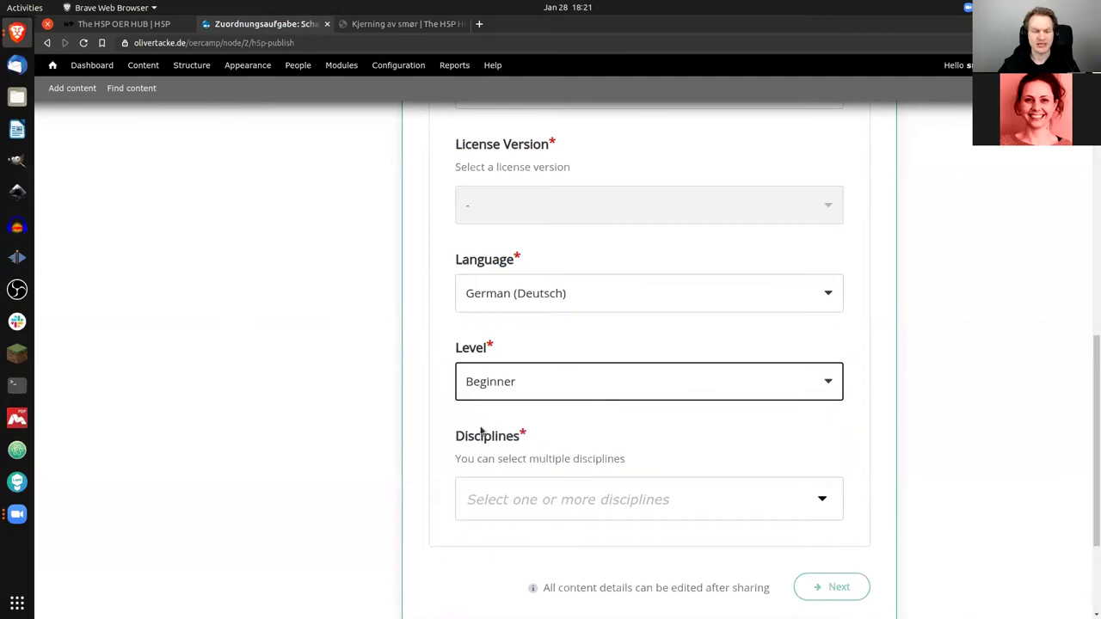
{"action": "scroll", "coordinate": [441, 428], "scroll_direction": "down", "scroll_amount": 1}
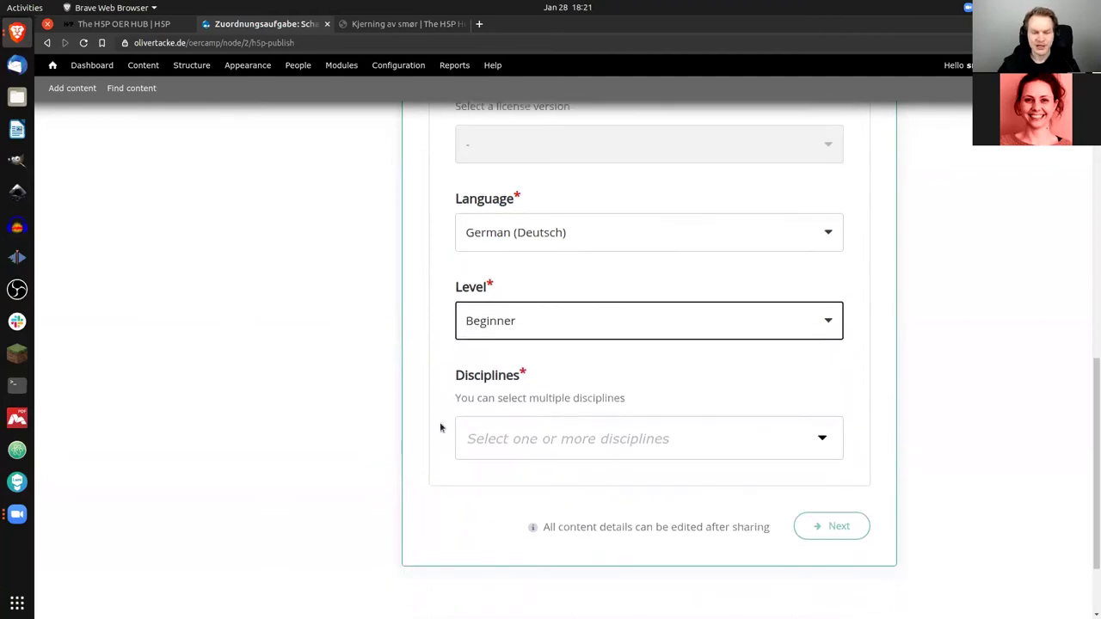
{"action": "left_click", "coordinate": [508, 440]}
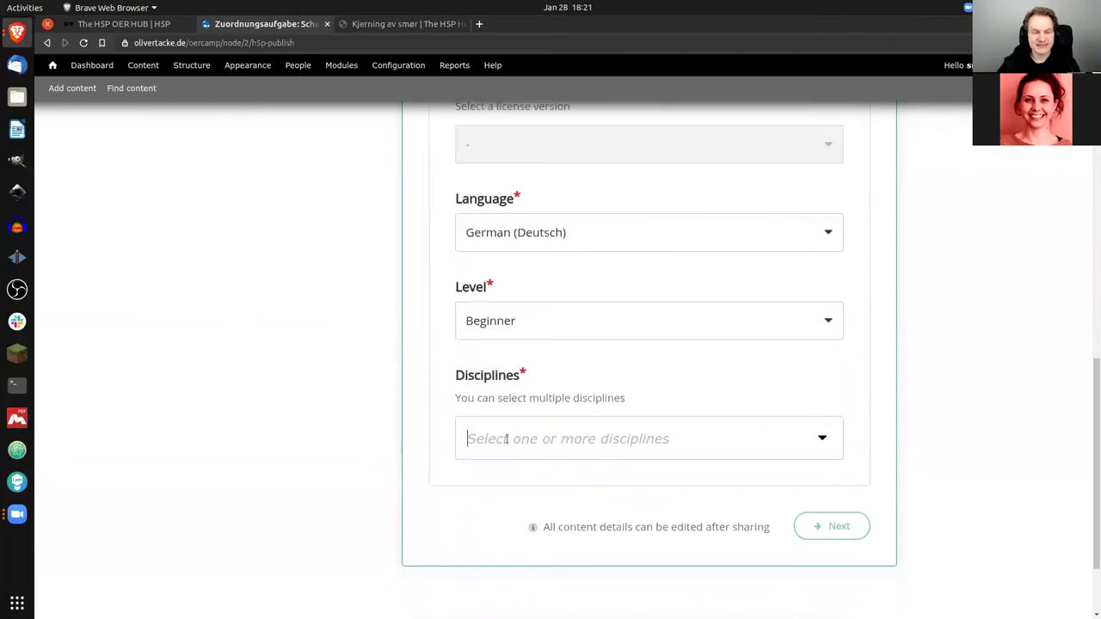
Step: Search 'other' and add Other Education as the content's discipline
{"action": "scroll", "coordinate": [448, 379], "scroll_direction": "down", "scroll_amount": 1}
{"action": "scroll", "coordinate": [448, 379], "scroll_direction": "down", "scroll_amount": 3}
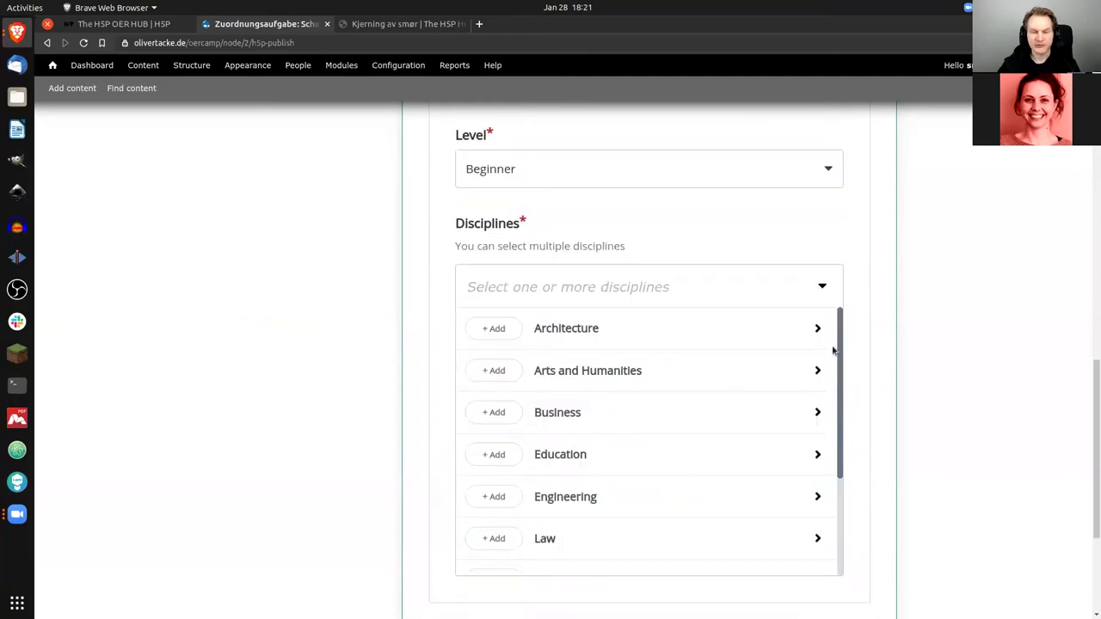
{"action": "left_click_drag", "start_coordinate": [840, 324], "coordinate": [840, 317]}
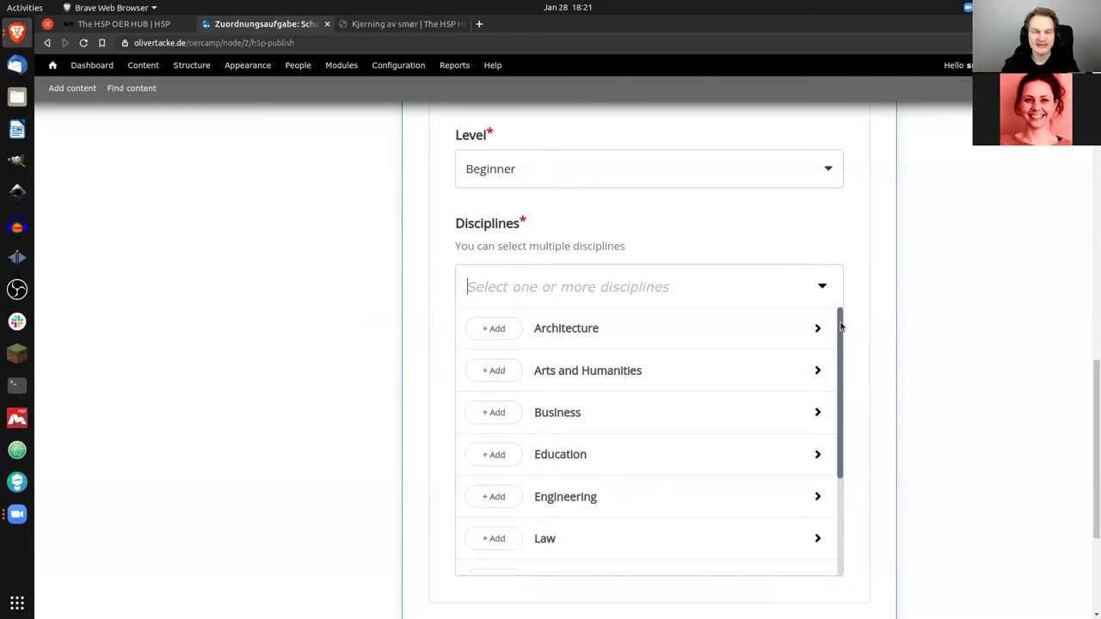
{"action": "type", "text": "other"}
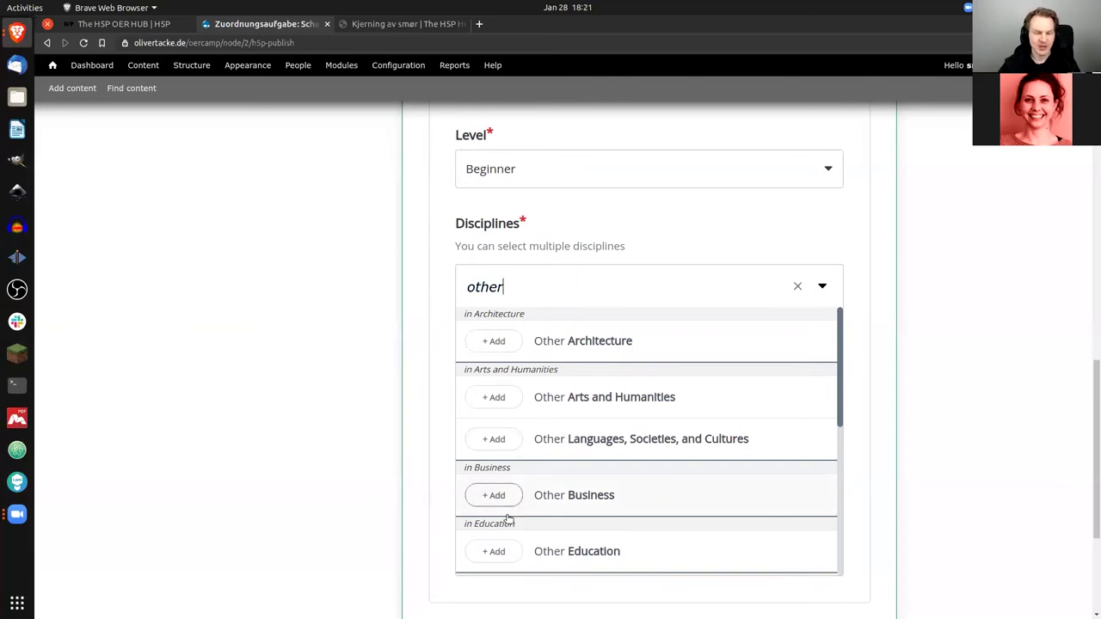
{"action": "left_click", "coordinate": [494, 552]}
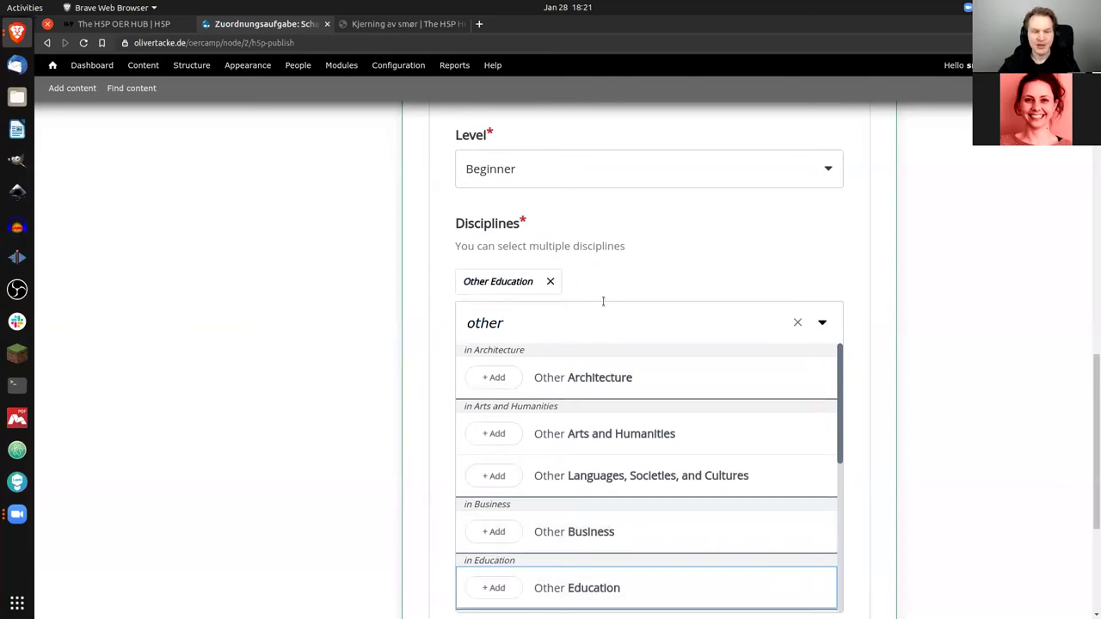
{"action": "scroll", "coordinate": [772, 293], "scroll_direction": "down", "scroll_amount": 2}
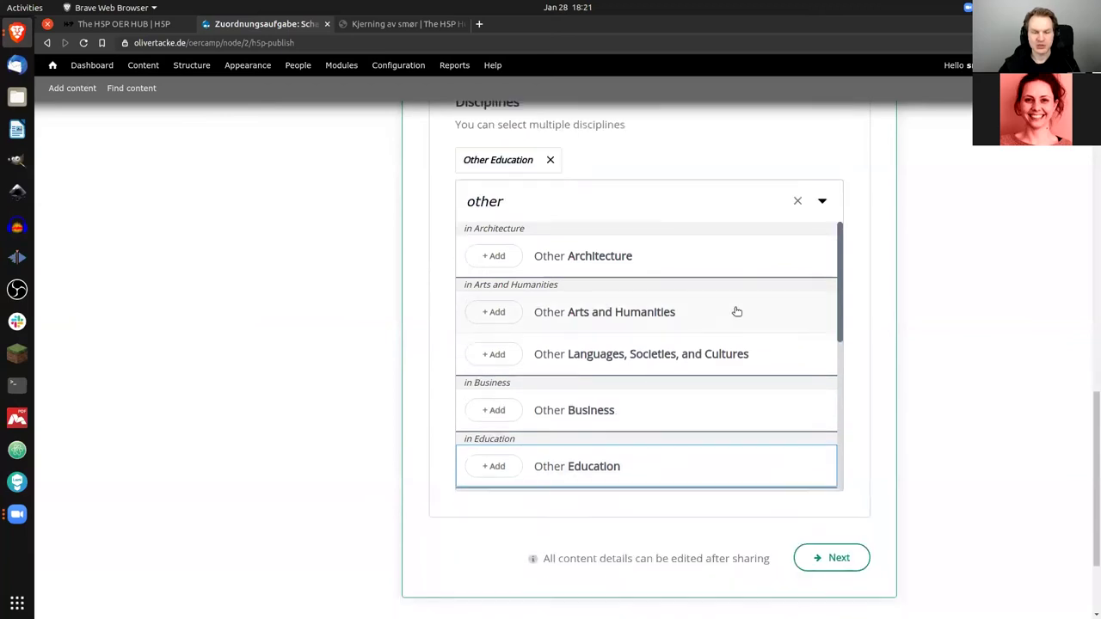
{"action": "scroll", "coordinate": [723, 345], "scroll_direction": "down", "scroll_amount": 1}
{"action": "scroll", "coordinate": [678, 514], "scroll_direction": "down", "scroll_amount": 1}
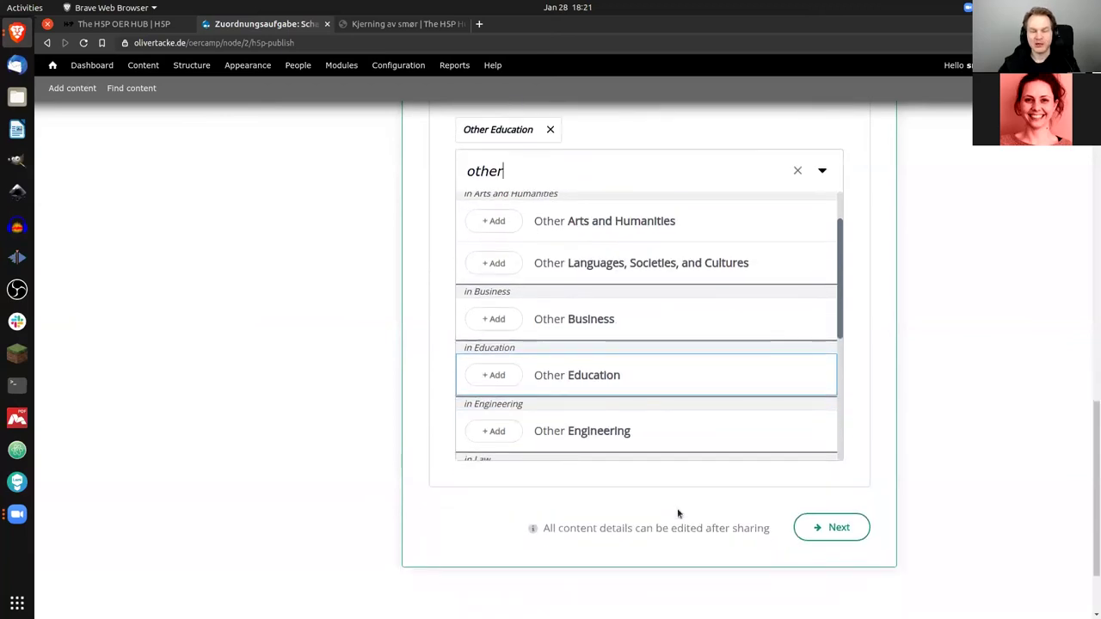
{"action": "left_click", "coordinate": [824, 530]}
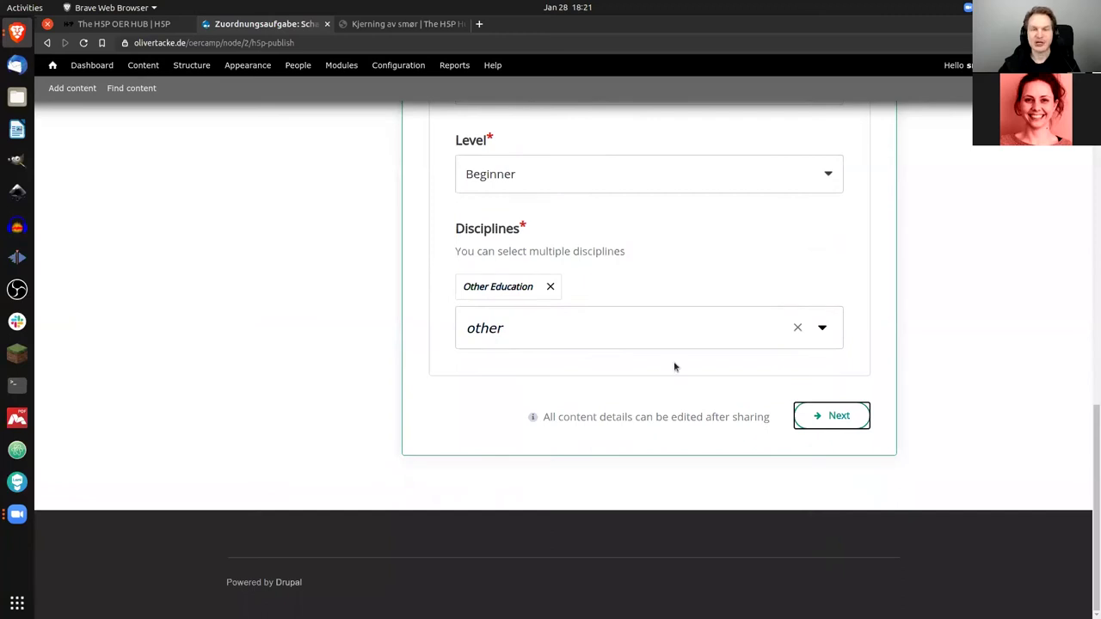
Step: Advance the sharing form to the Optional Info step
{"action": "scroll", "coordinate": [691, 386], "scroll_direction": "up", "scroll_amount": 4}
{"action": "scroll", "coordinate": [754, 420], "scroll_direction": "down", "scroll_amount": 2}
{"action": "left_click", "coordinate": [824, 446]}
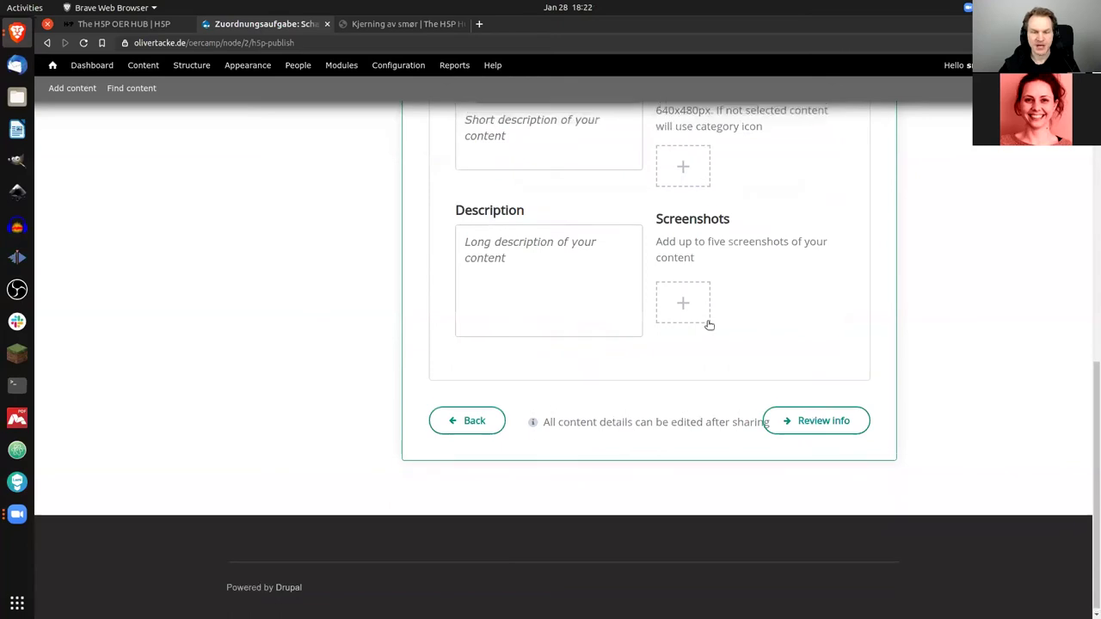
{"action": "scroll", "coordinate": [709, 324], "scroll_direction": "up", "scroll_amount": 3}
{"action": "scroll", "coordinate": [710, 323], "scroll_direction": "up", "scroll_amount": 1}
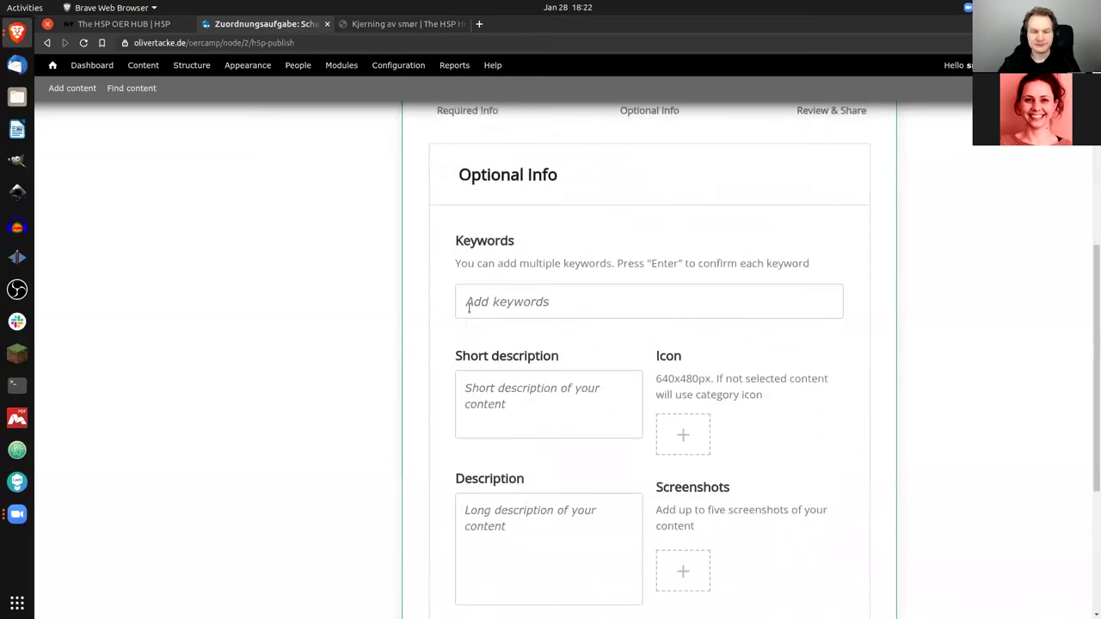
Step: Add the keywords 'chess' and 'Schach' to the sharing form
{"action": "left_click", "coordinate": [502, 300]}
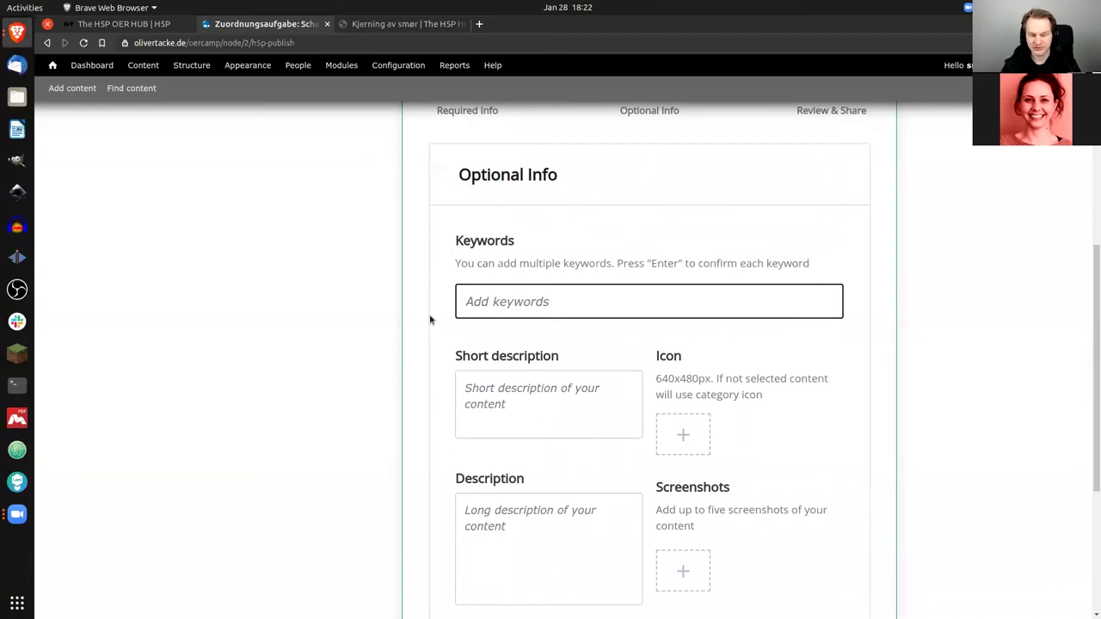
{"action": "type", "text": "chess"}
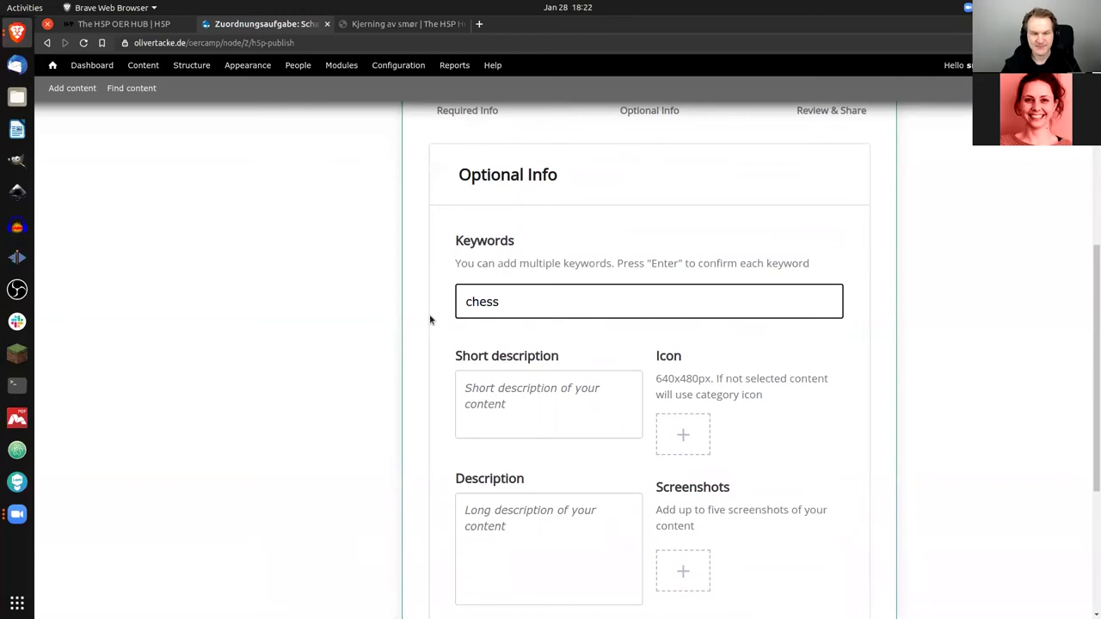
{"action": "key", "text": "Return"}
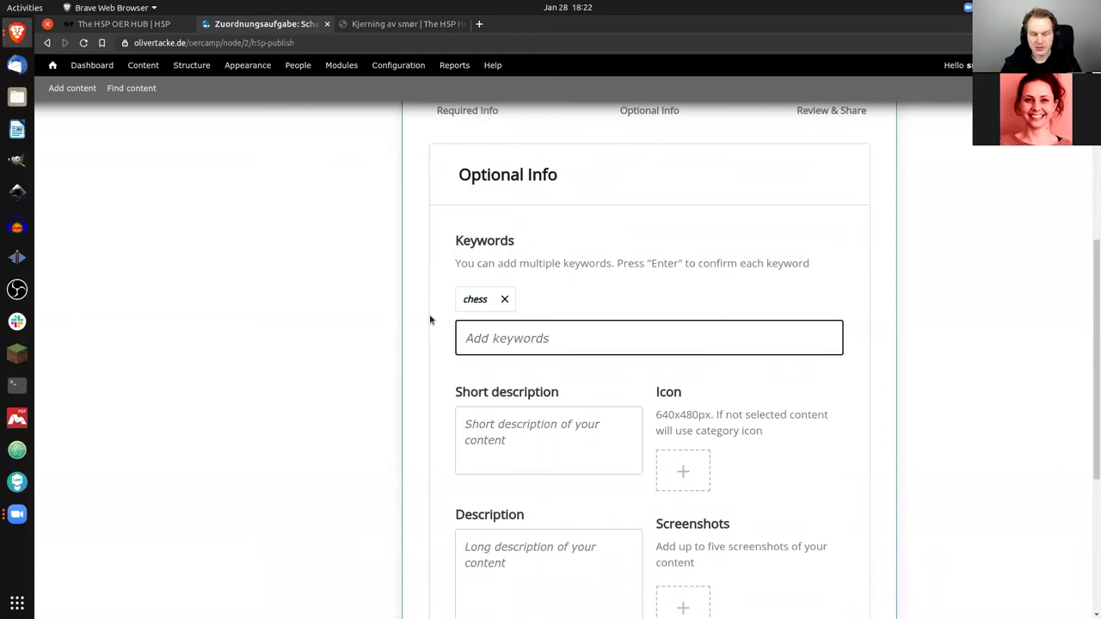
{"action": "type", "text": "Schach"}
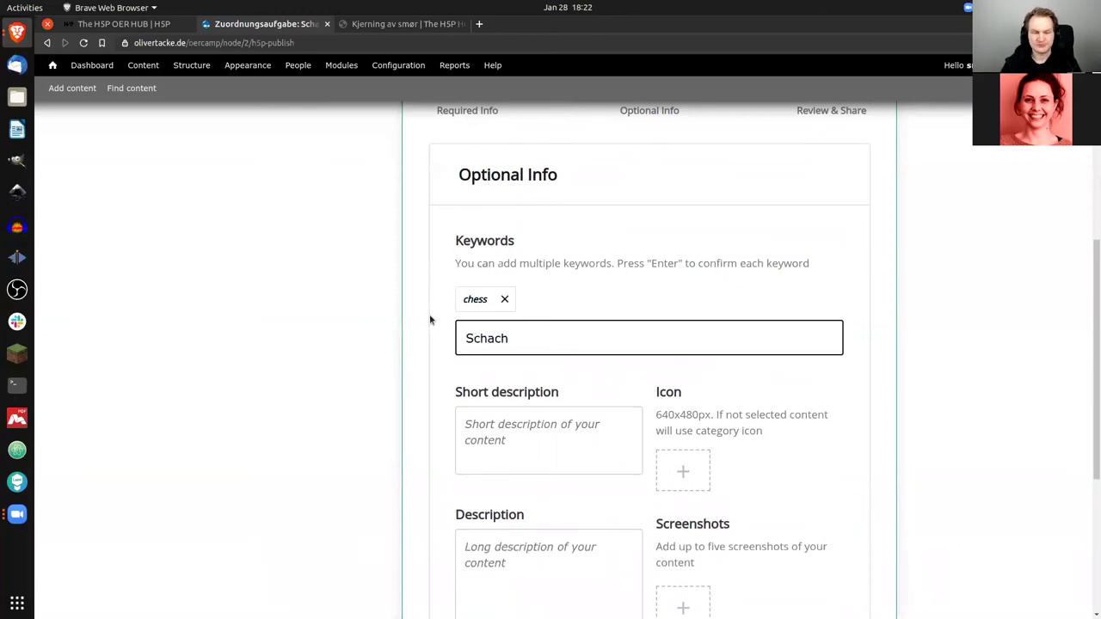
{"action": "key", "text": "Return"}
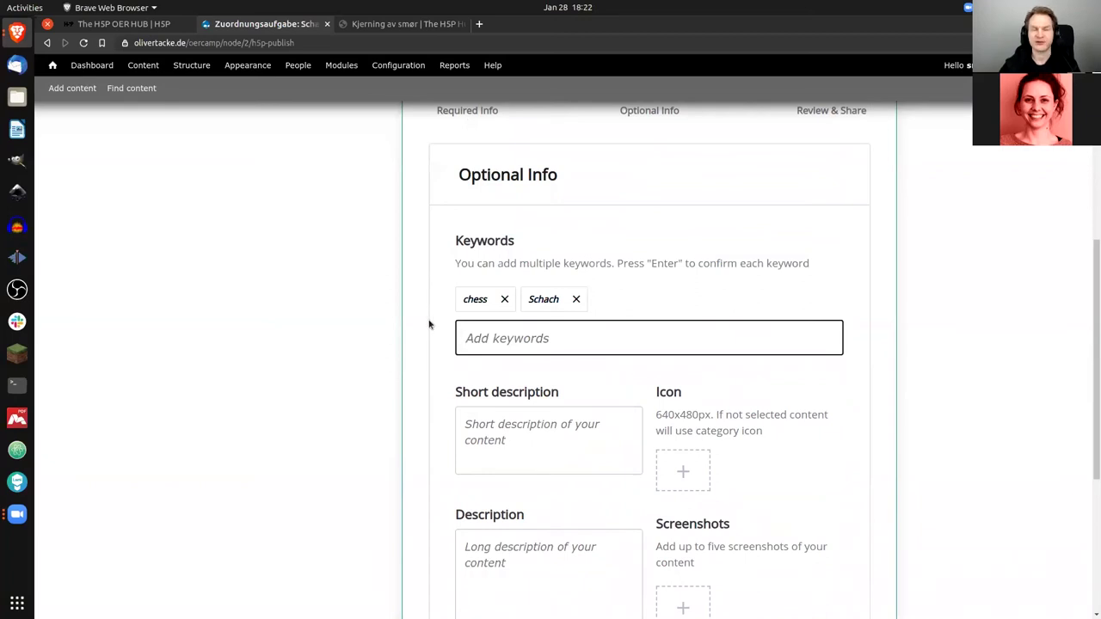
{"action": "scroll", "coordinate": [429, 325], "scroll_direction": "down", "scroll_amount": 2}
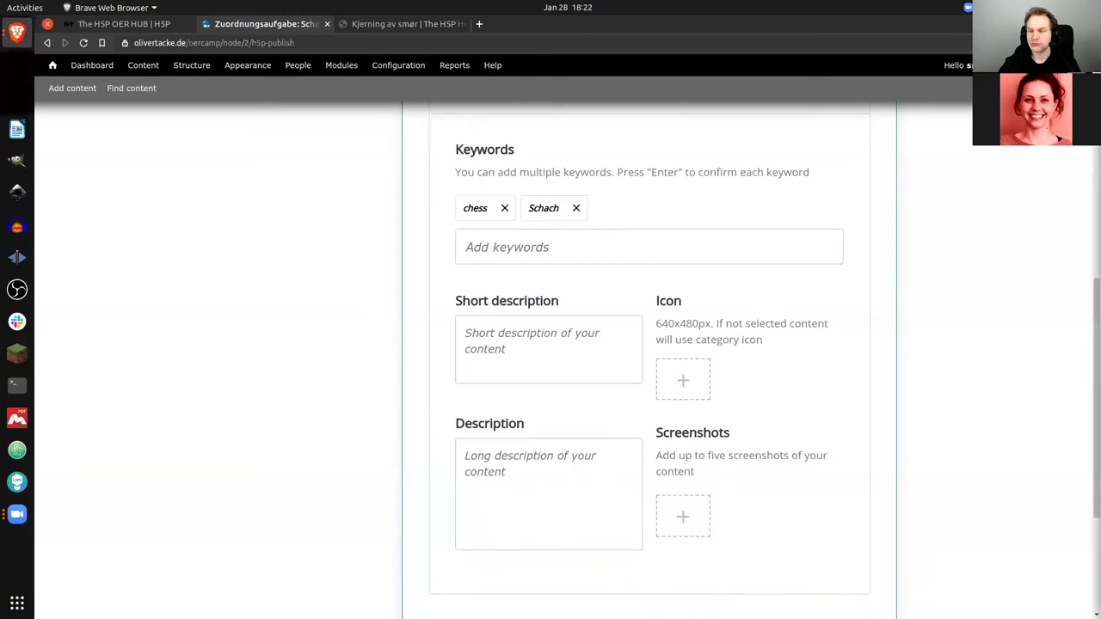
Step: Paste 'Basic chess task: Setting up the board' as short description and set thumbnail.png as the icon
{"action": "left_click", "coordinate": [517, 338]}
{"action": "type", "text": "Basic chess task: Setting up the board"}
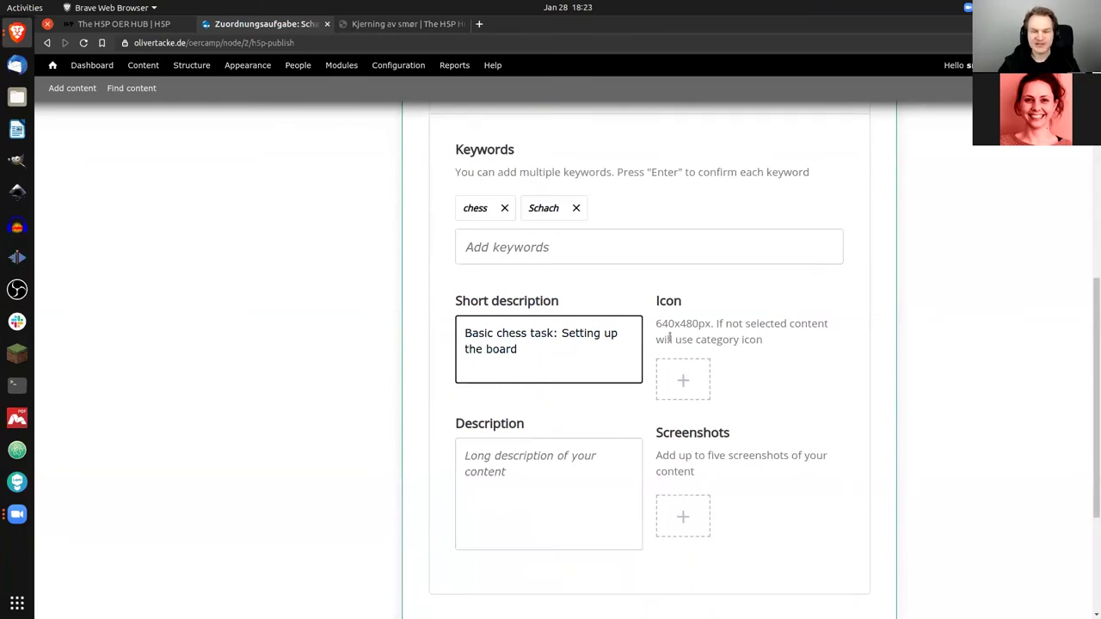
{"action": "left_click", "coordinate": [686, 381]}
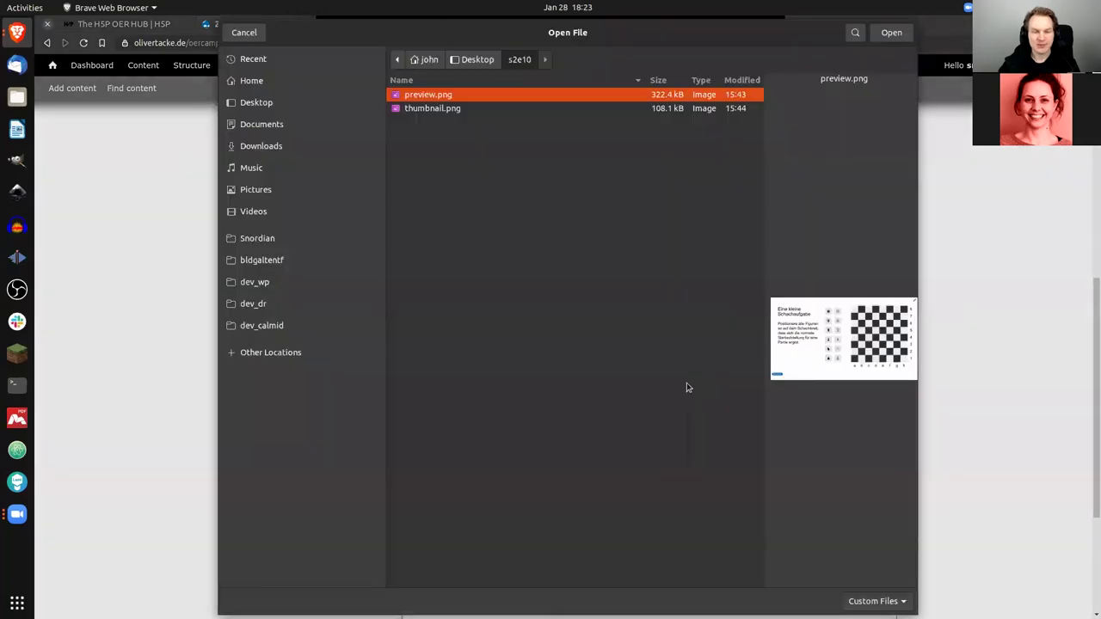
{"action": "left_click", "coordinate": [439, 108]}
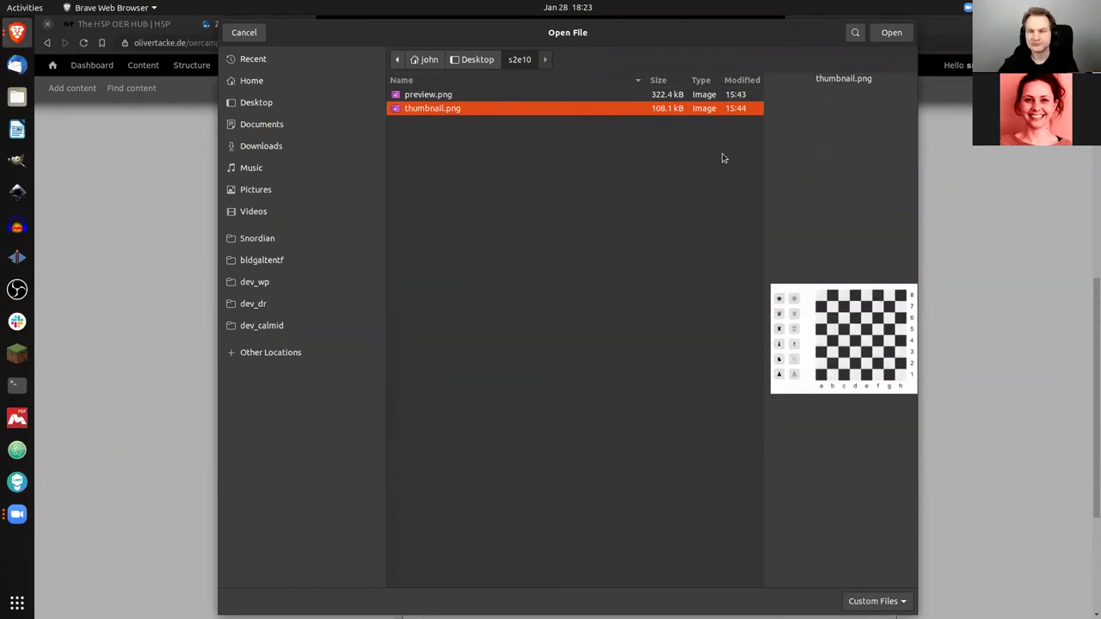
{"action": "left_click", "coordinate": [895, 38]}
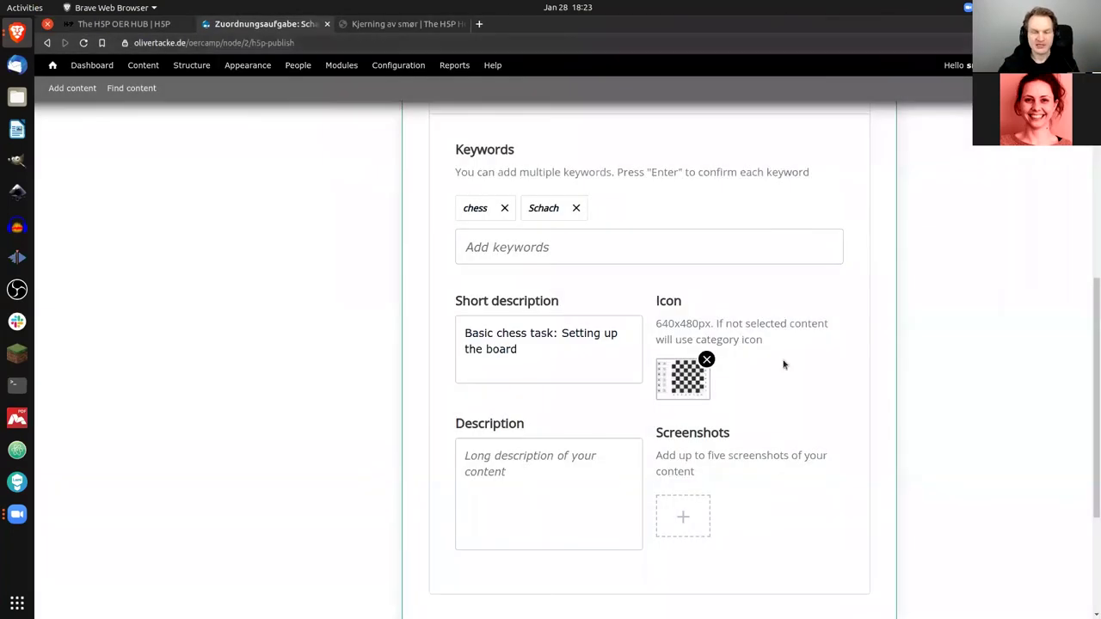
{"action": "scroll", "coordinate": [783, 365], "scroll_direction": "down", "scroll_amount": 1}
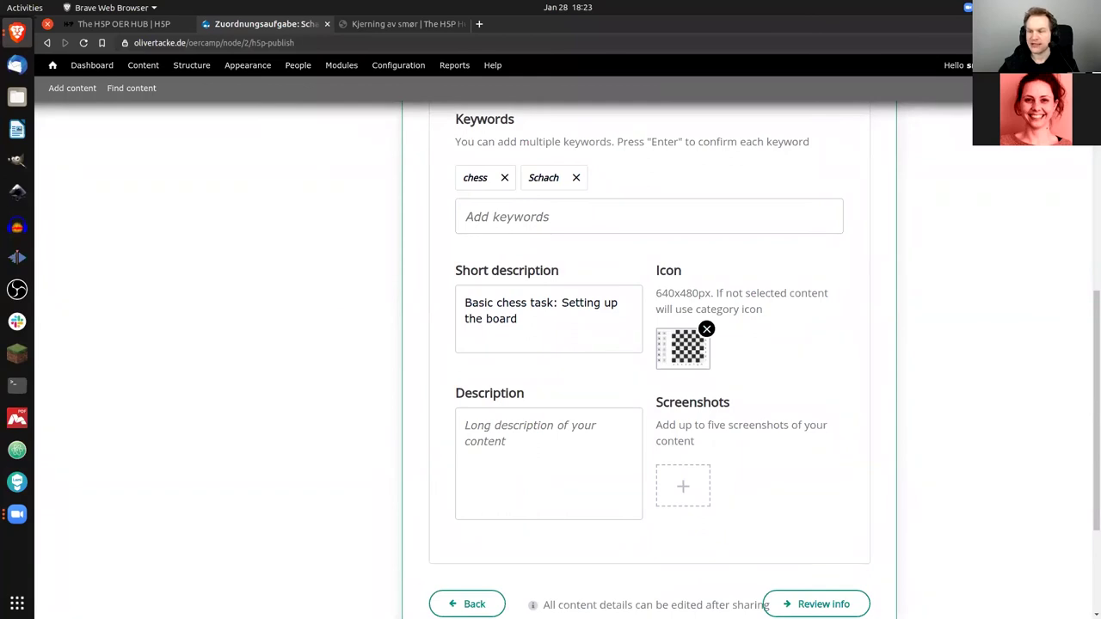
Step: Paste the long description about setting up the chess pieces and attach preview.png as a screenshot
{"action": "left_click", "coordinate": [584, 445]}
{"action": "type", "text": "Students are asked to set up all chess pieces on a chess board."}
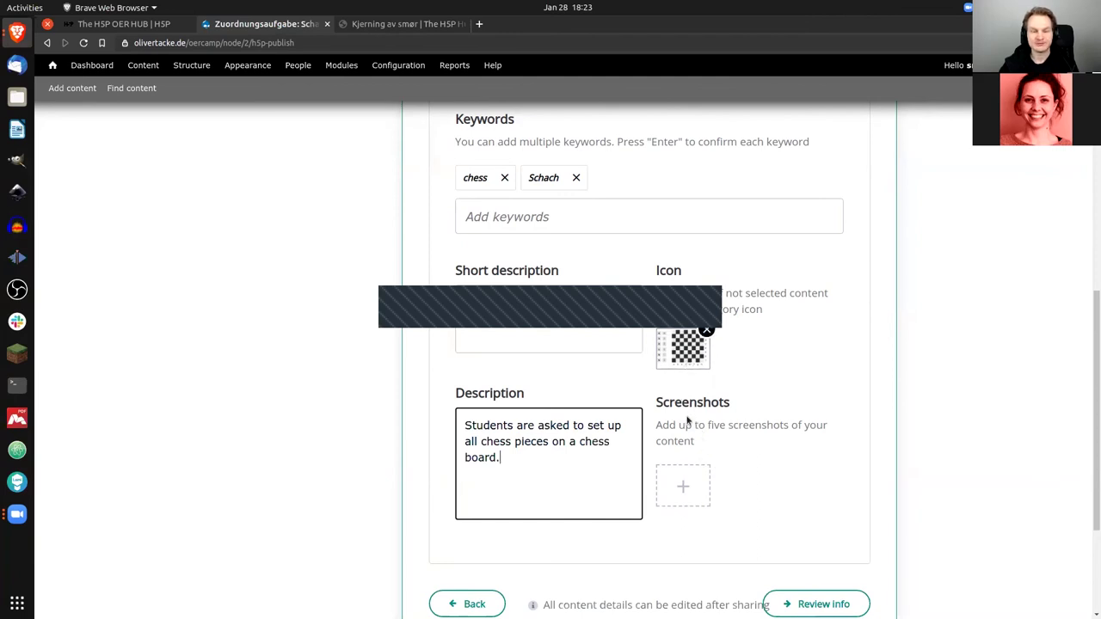
{"action": "left_click", "coordinate": [685, 491]}
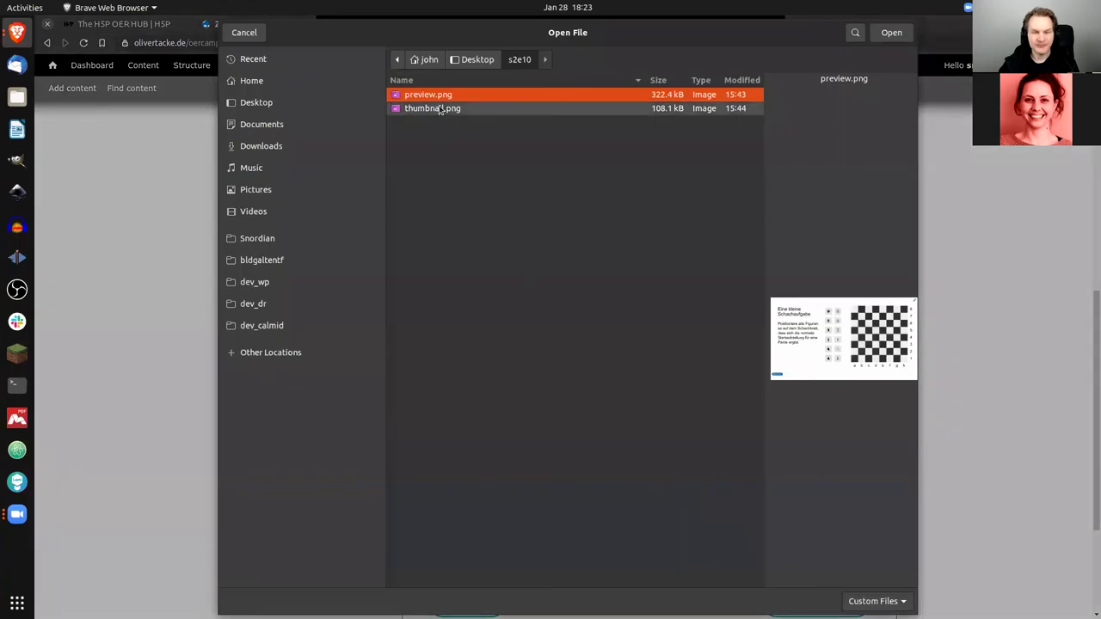
{"action": "left_click", "coordinate": [440, 109]}
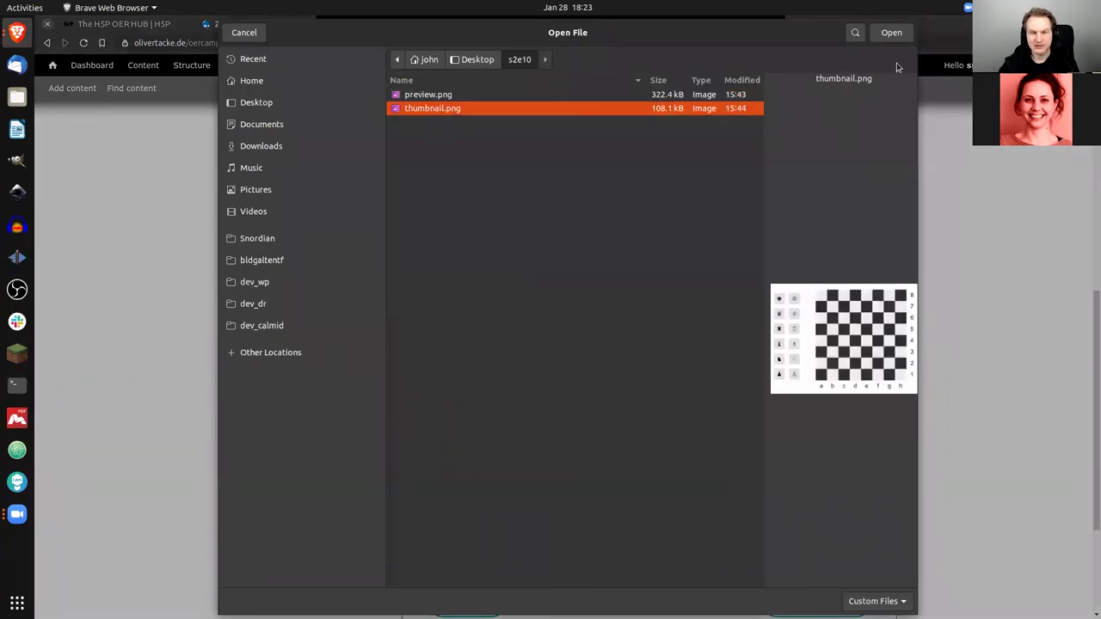
{"action": "left_click", "coordinate": [482, 95]}
{"action": "left_click", "coordinate": [887, 35]}
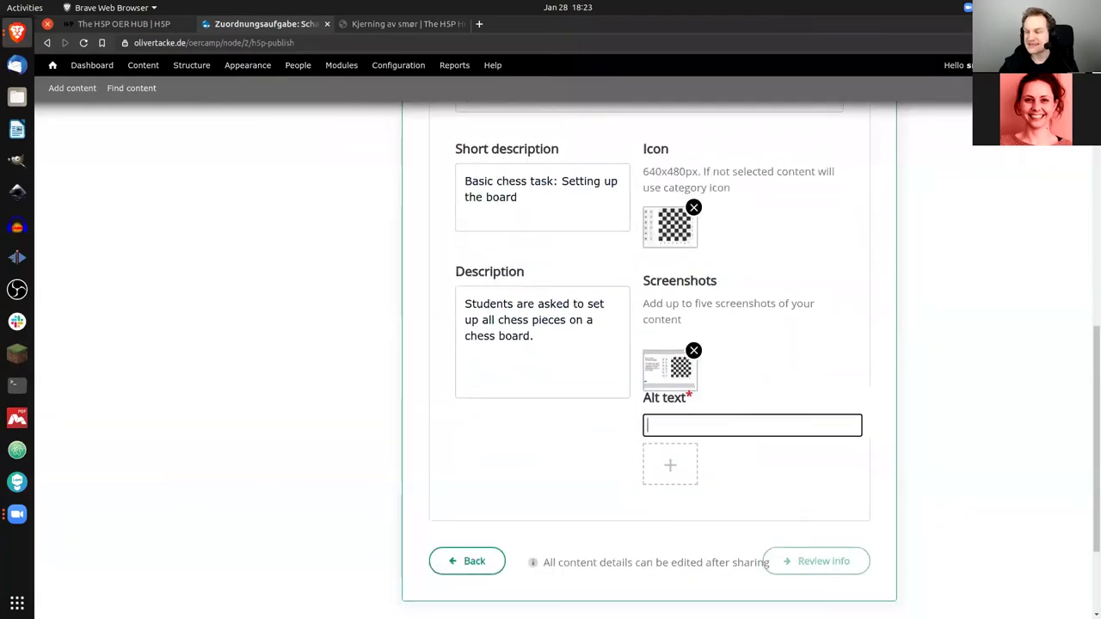
Step: Paste alt text about the empty board for the screenshot and proceed to review
{"action": "left_click", "coordinate": [715, 428]}
{"action": "key", "text": "ctrl+v"}
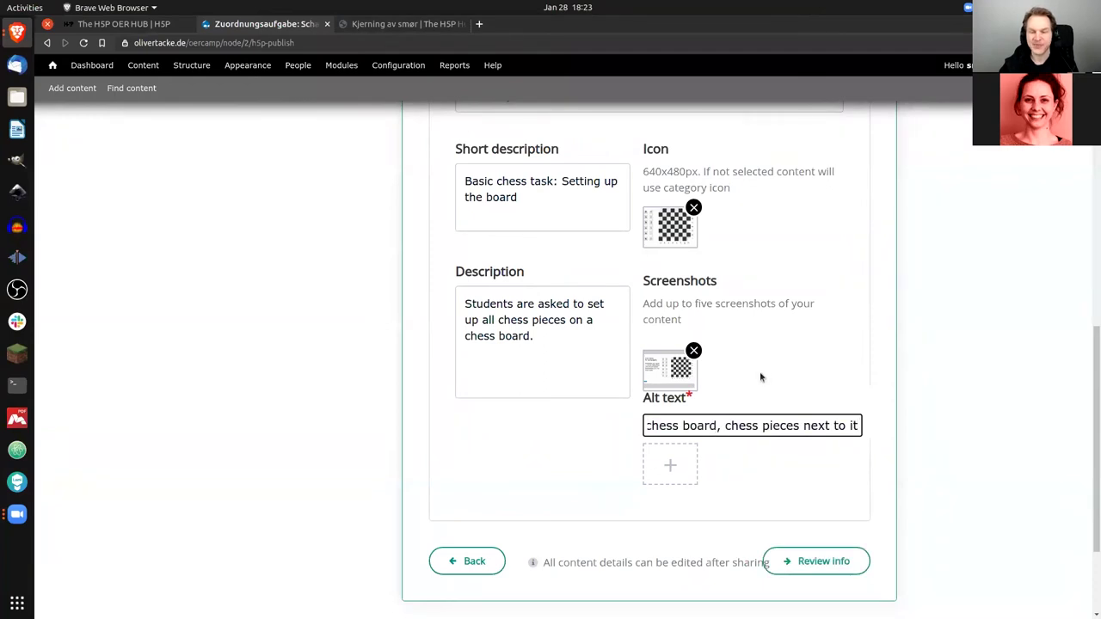
{"action": "key", "text": "Home"}
{"action": "key", "text": "Right"}
{"action": "key", "text": "Right"}
{"action": "key", "text": "Right"}
{"action": "key", "text": "Right"}
{"action": "key", "text": "Right"}
{"action": "key", "text": "Right"}
{"action": "key", "text": "Right"}
{"action": "key", "text": "Right"}
{"action": "key", "text": "Right"}
{"action": "key", "text": "Right"}
{"action": "key", "text": "Right"}
{"action": "key", "text": "Right"}
{"action": "key", "text": "Right"}
{"action": "key", "text": "Right"}
{"action": "key", "text": "Right"}
{"action": "key", "text": "Right"}
{"action": "key", "text": "Right"}
{"action": "key", "text": "Right"}
{"action": "key", "text": "Right"}
{"action": "key", "text": "Right"}
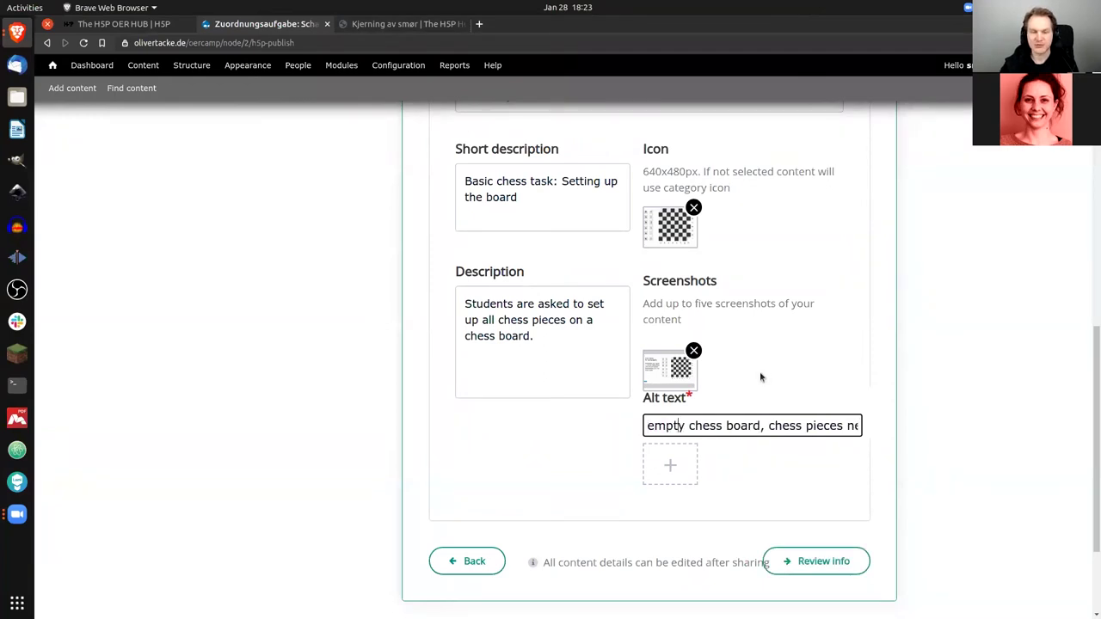
{"action": "key", "text": "Right"}
{"action": "key", "text": "Right"}
{"action": "key", "text": "Right"}
{"action": "key", "text": "Right"}
{"action": "key", "text": "Right"}
{"action": "key", "text": "Right"}
{"action": "key", "text": "Right"}
{"action": "key", "text": "Right"}
{"action": "key", "text": "Right"}
{"action": "key", "text": "Right"}
{"action": "key", "text": "Right"}
{"action": "key", "text": "Right"}
{"action": "key", "text": "Right"}
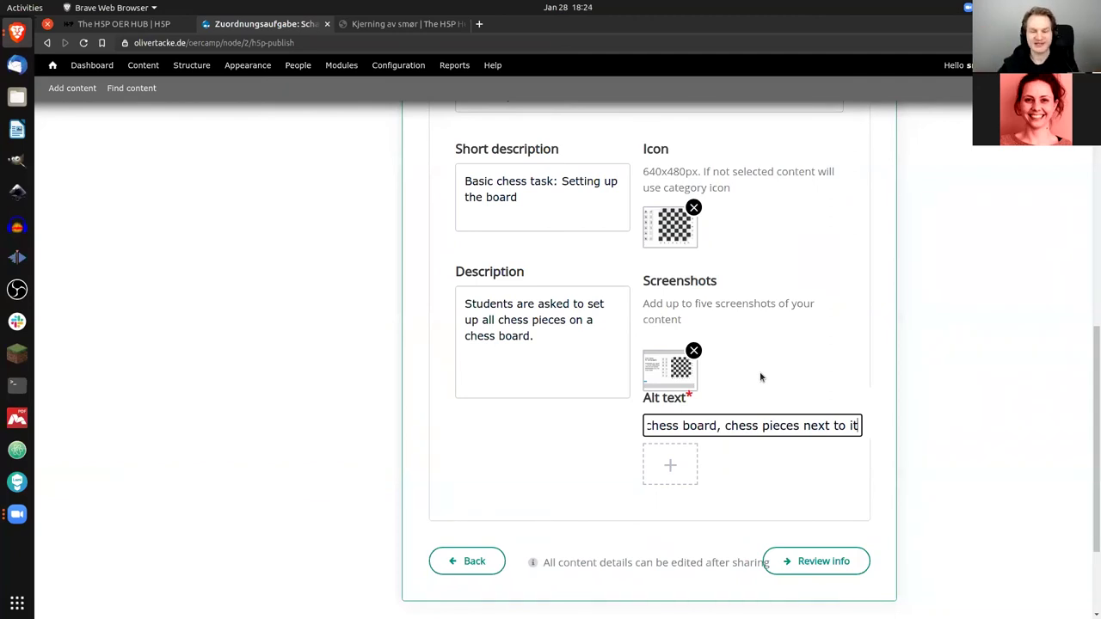
{"action": "left_click", "coordinate": [771, 370]}
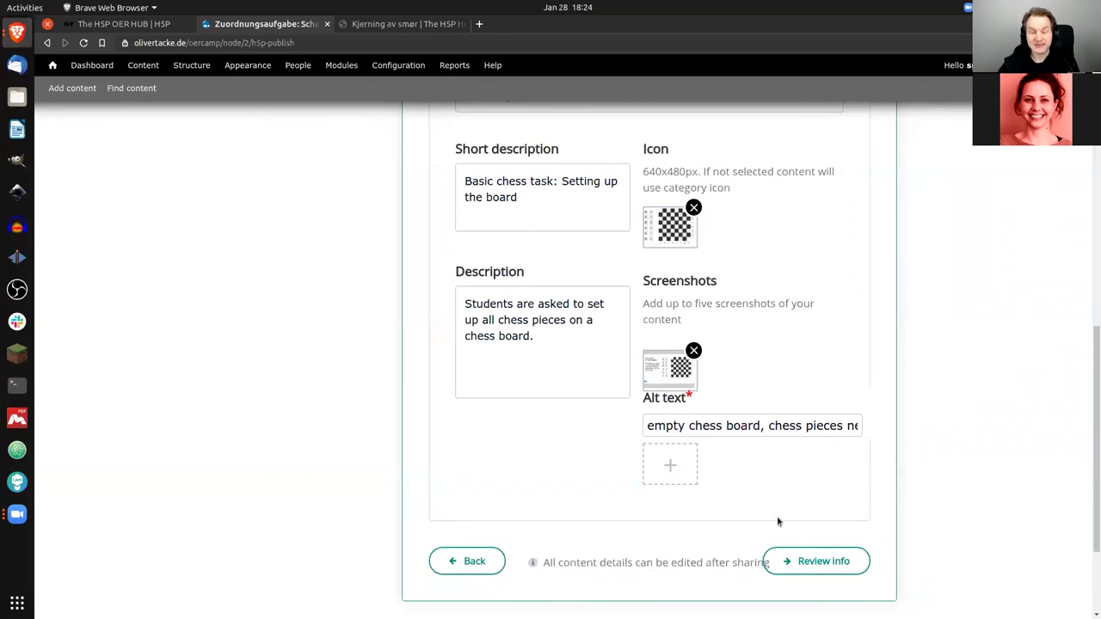
{"action": "left_click", "coordinate": [813, 564]}
Step: Review the sharing summary, share Zuordnungsaufgabe: Schach to the Hub, and close the sharing panel
{"action": "scroll", "coordinate": [958, 376], "scroll_direction": "up", "scroll_amount": 3}
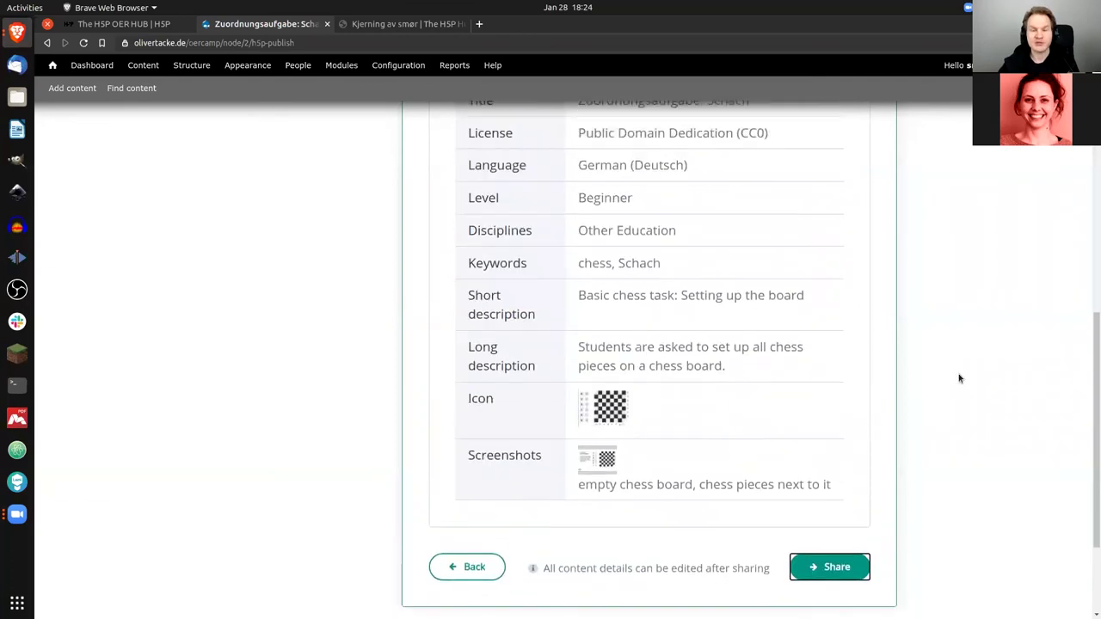
{"action": "scroll", "coordinate": [961, 375], "scroll_direction": "up", "scroll_amount": 1}
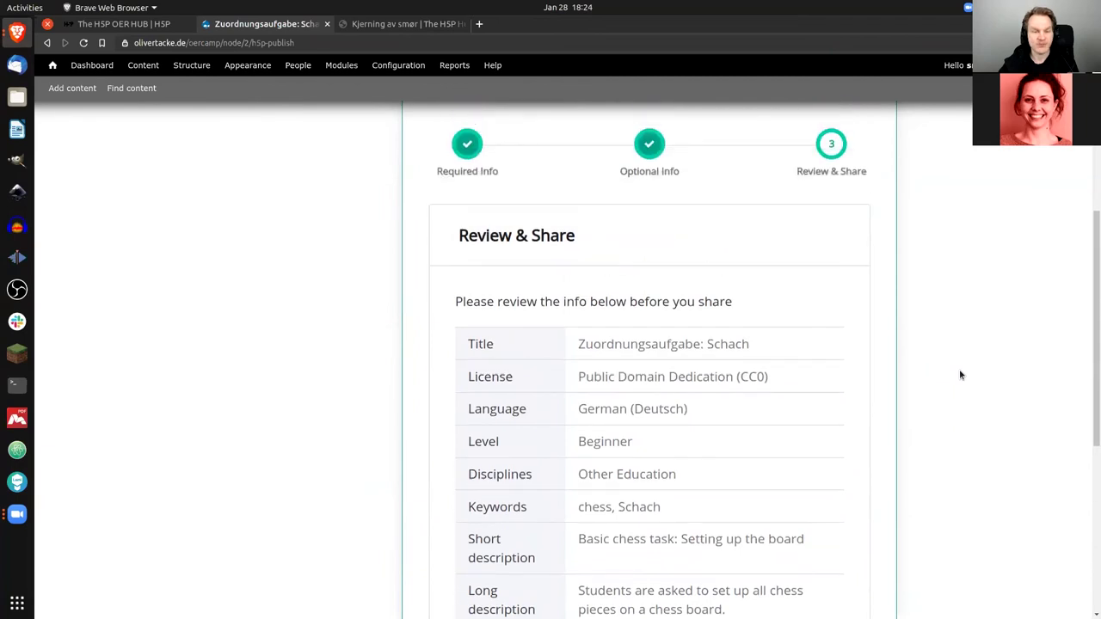
{"action": "scroll", "coordinate": [961, 375], "scroll_direction": "down", "scroll_amount": 1}
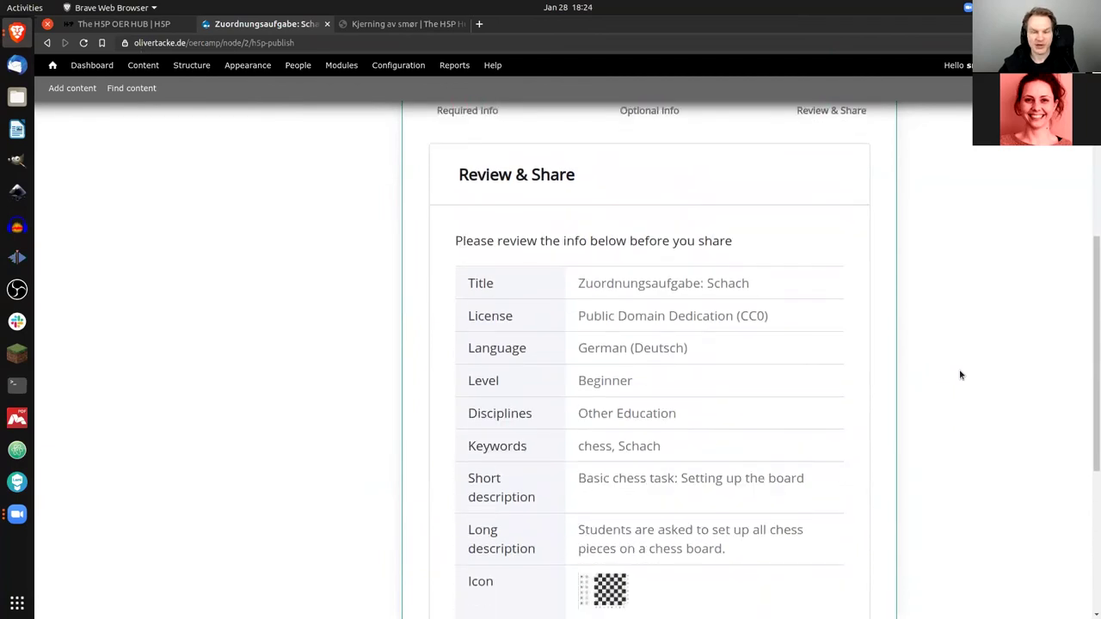
{"action": "scroll", "coordinate": [961, 375], "scroll_direction": "down", "scroll_amount": 2}
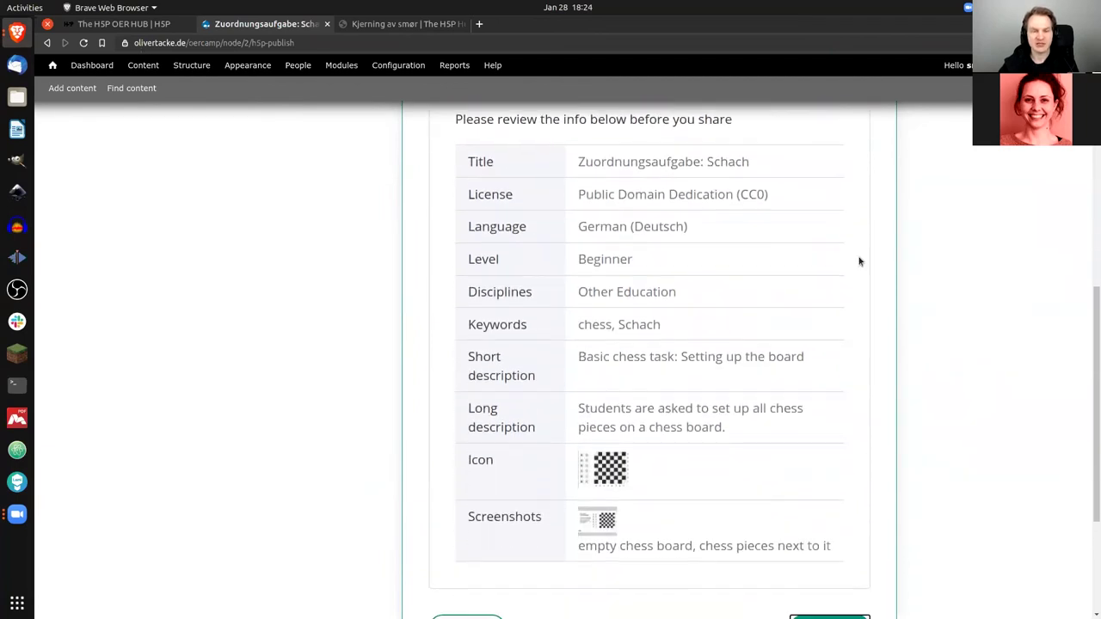
{"action": "scroll", "coordinate": [666, 244], "scroll_direction": "down", "scroll_amount": 1}
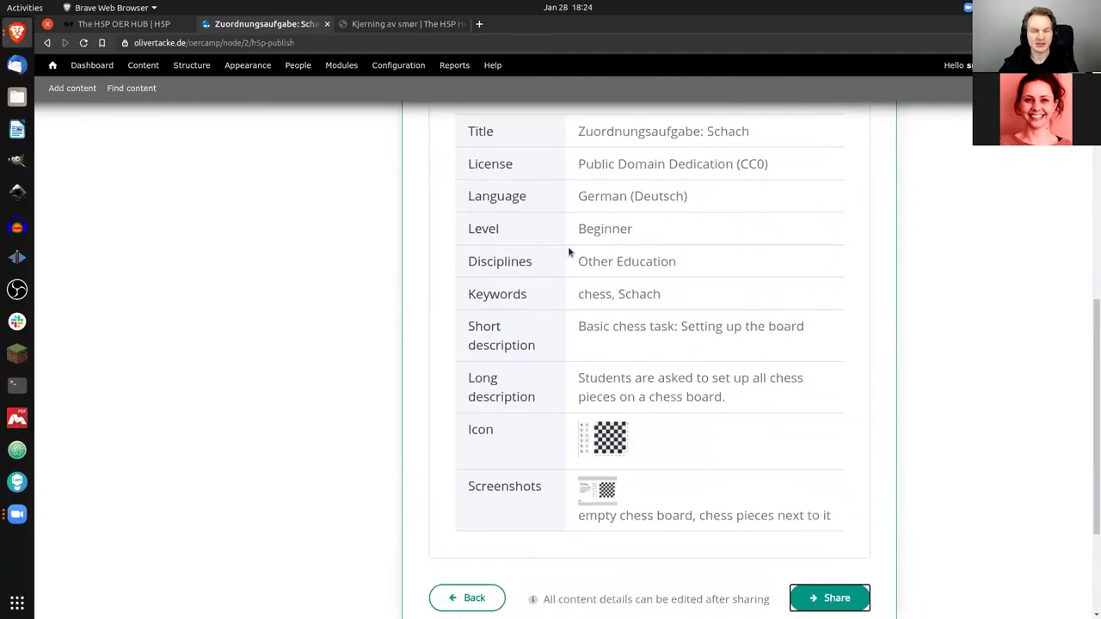
{"action": "scroll", "coordinate": [568, 258], "scroll_direction": "down", "scroll_amount": 1}
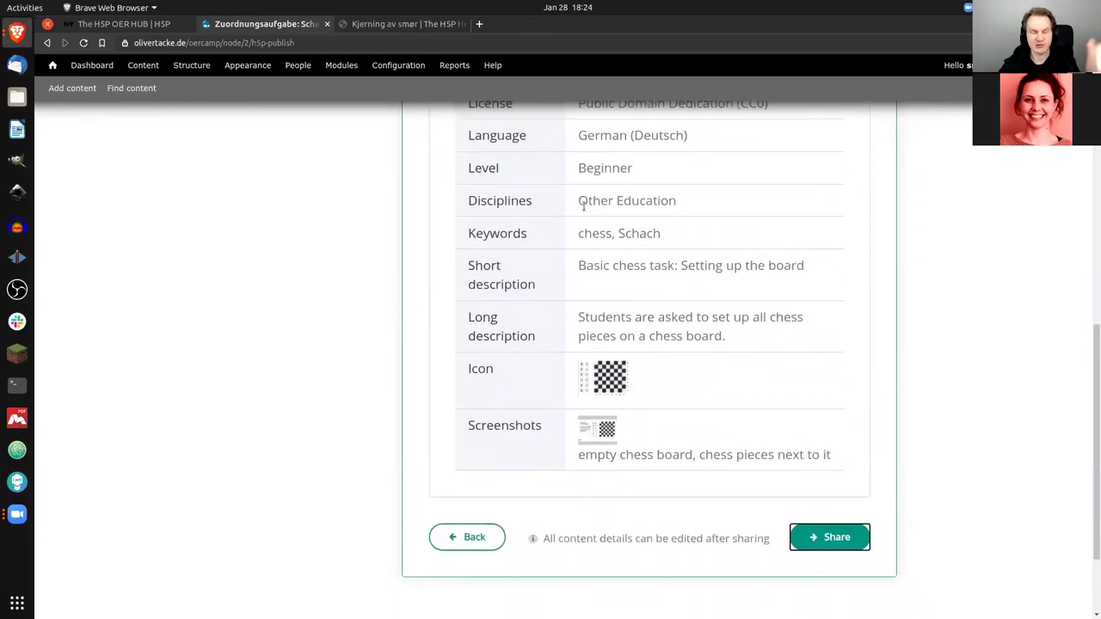
{"action": "left_click", "coordinate": [818, 539]}
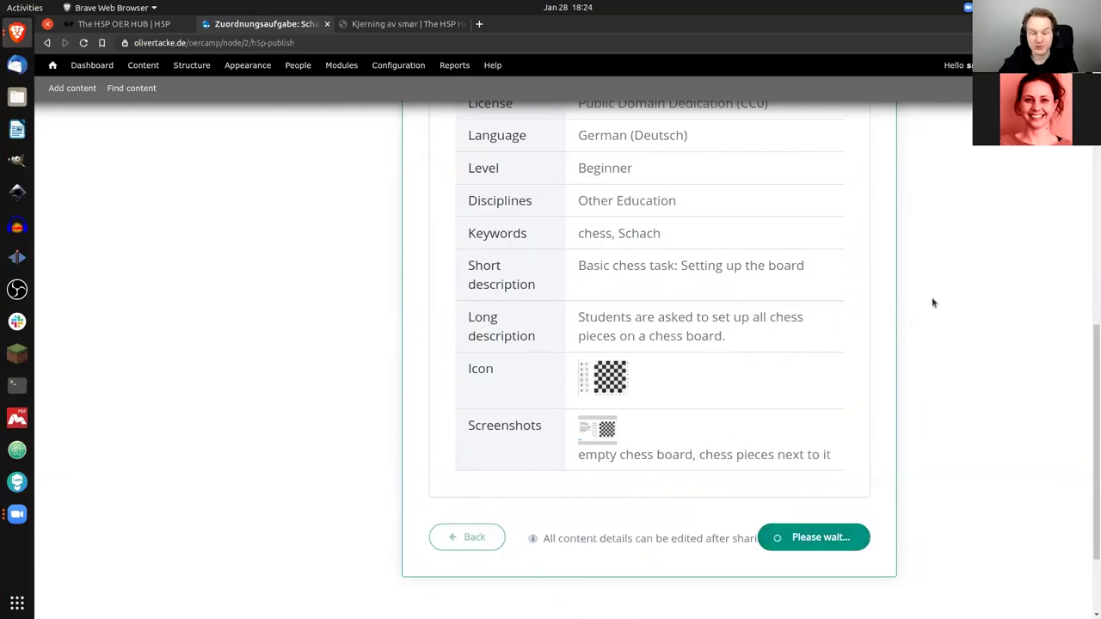
{"action": "scroll", "coordinate": [933, 303], "scroll_direction": "up", "scroll_amount": 2}
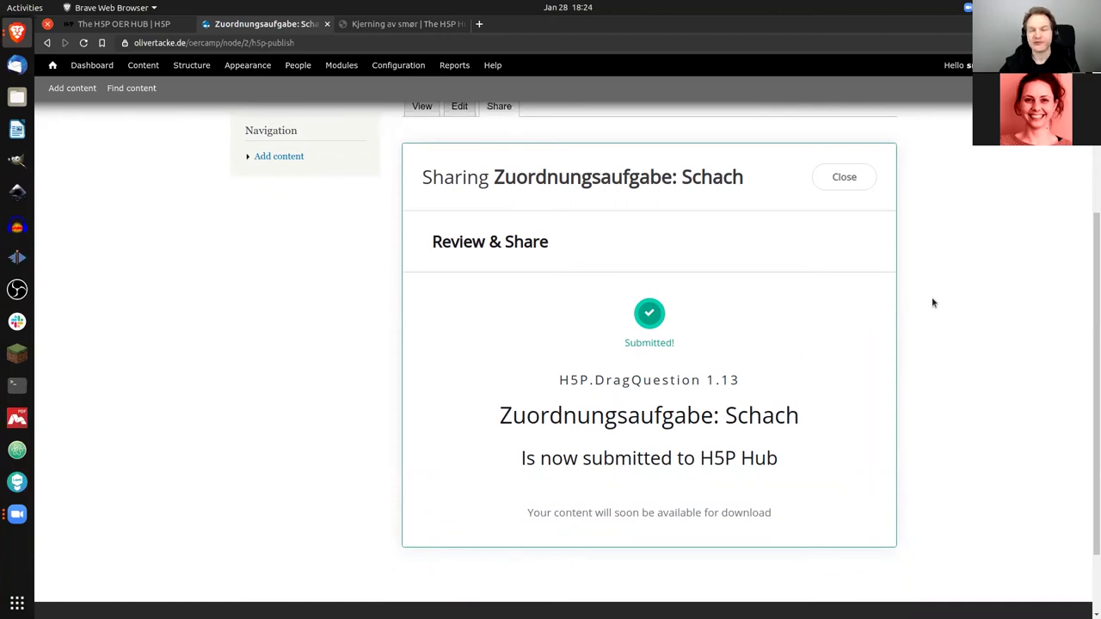
{"action": "left_click", "coordinate": [852, 177]}
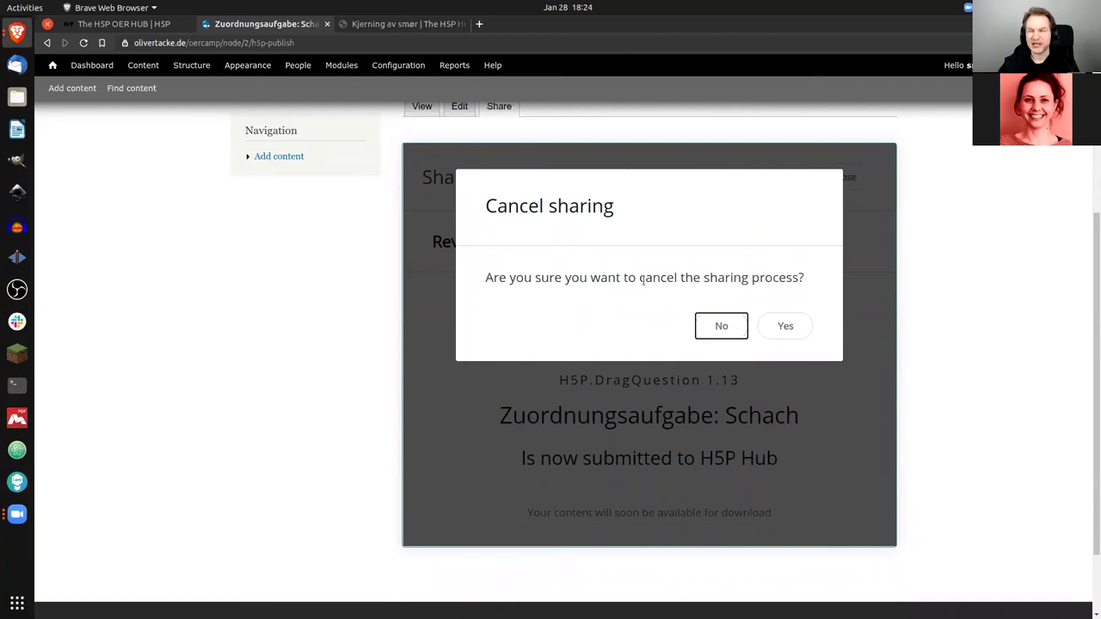
Step: Confirm cancelling sharing, then reload the chess task page and read the sharing-failed error
{"action": "left_click", "coordinate": [788, 326]}
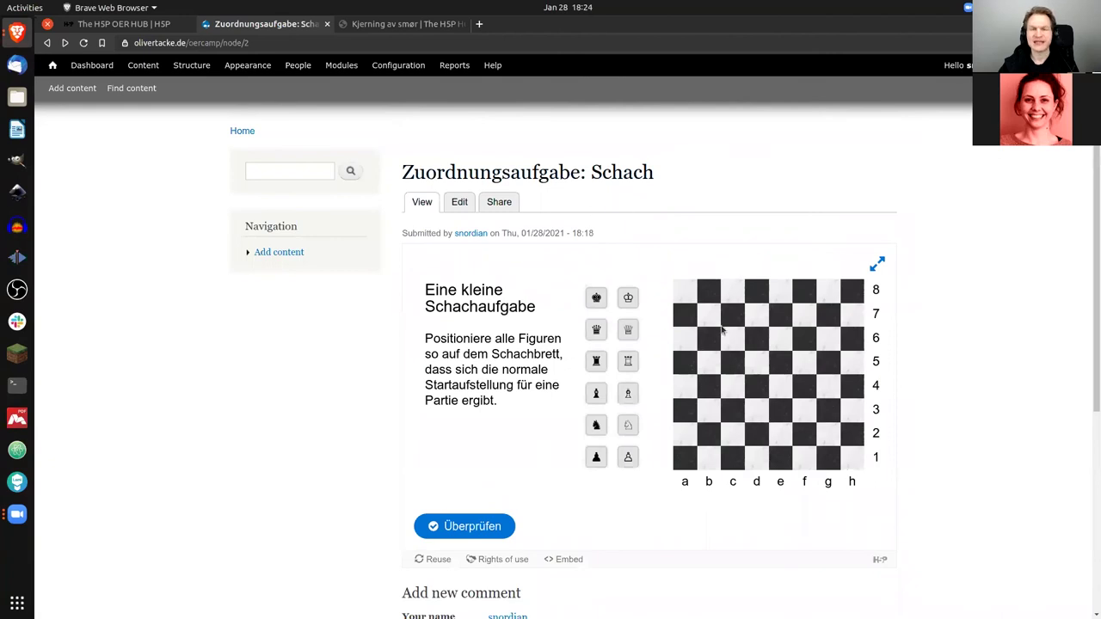
{"action": "key", "text": "F5"}
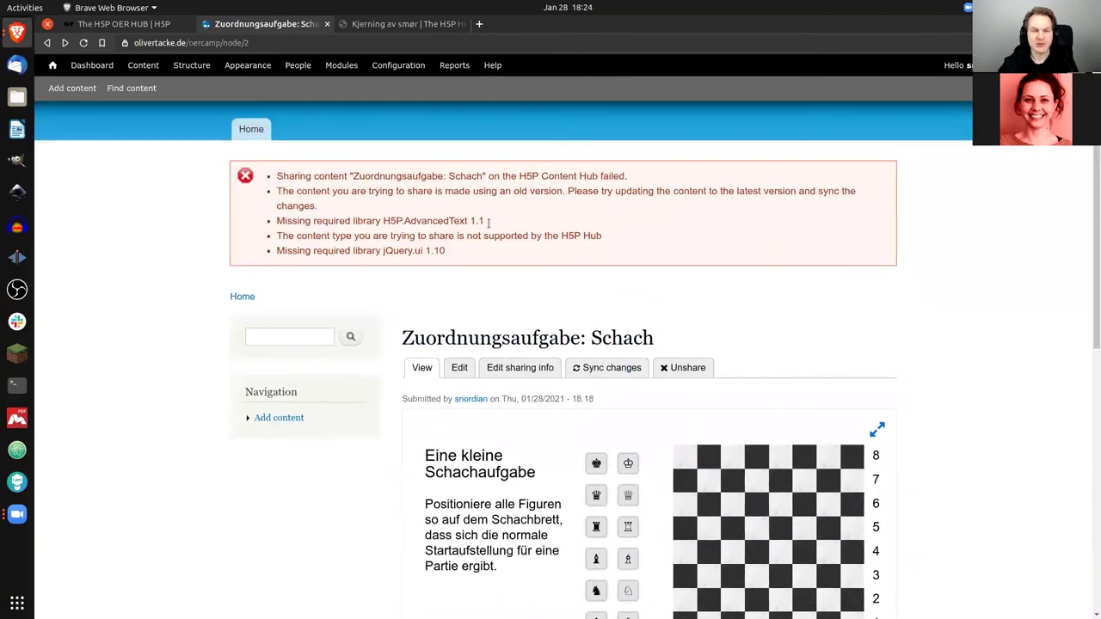
{"action": "scroll", "coordinate": [993, 321], "scroll_direction": "down", "scroll_amount": 1}
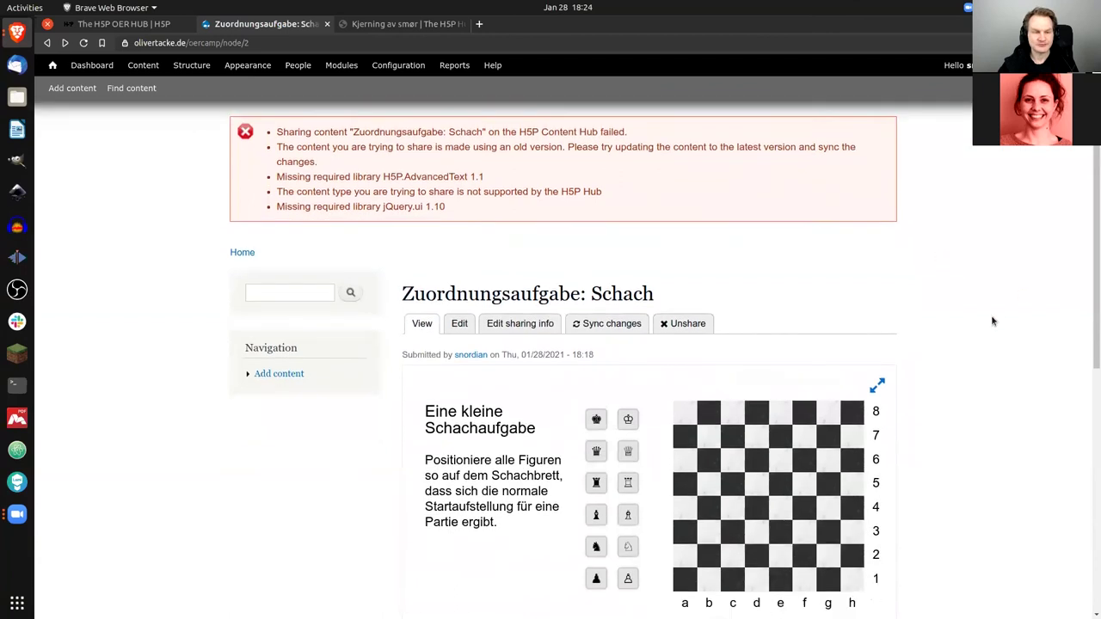
{"action": "scroll", "coordinate": [993, 321], "scroll_direction": "down", "scroll_amount": 1}
{"action": "scroll", "coordinate": [993, 321], "scroll_direction": "down", "scroll_amount": 1}
{"action": "scroll", "coordinate": [991, 314], "scroll_direction": "down", "scroll_amount": 1}
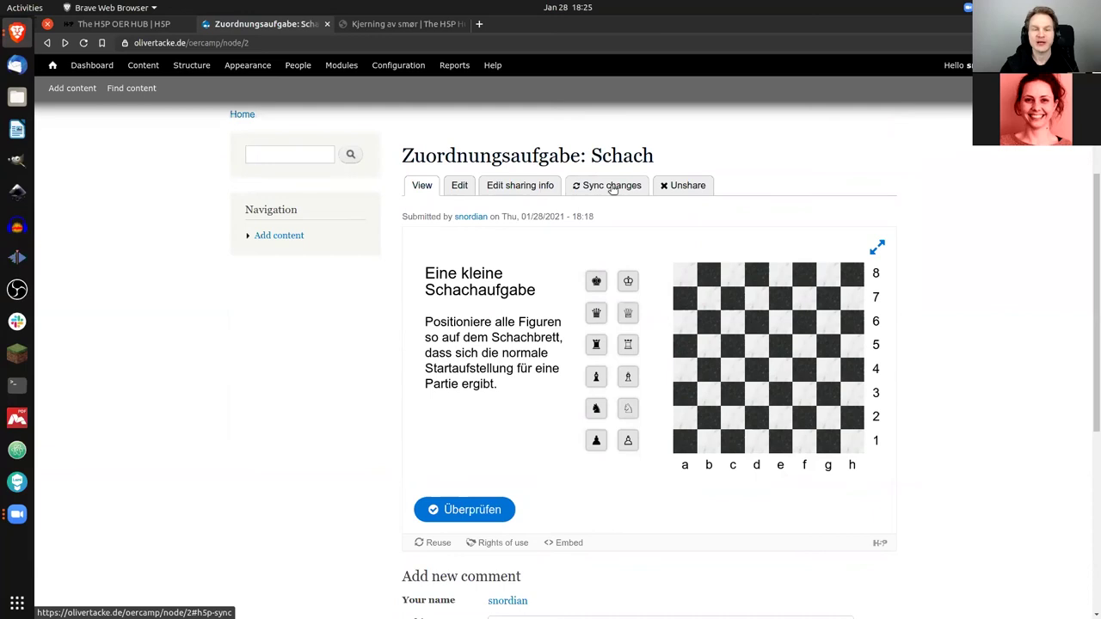
Step: Try syncing the chess task's changes with the Hub and see the Content sync failed error
{"action": "left_click", "coordinate": [612, 186]}
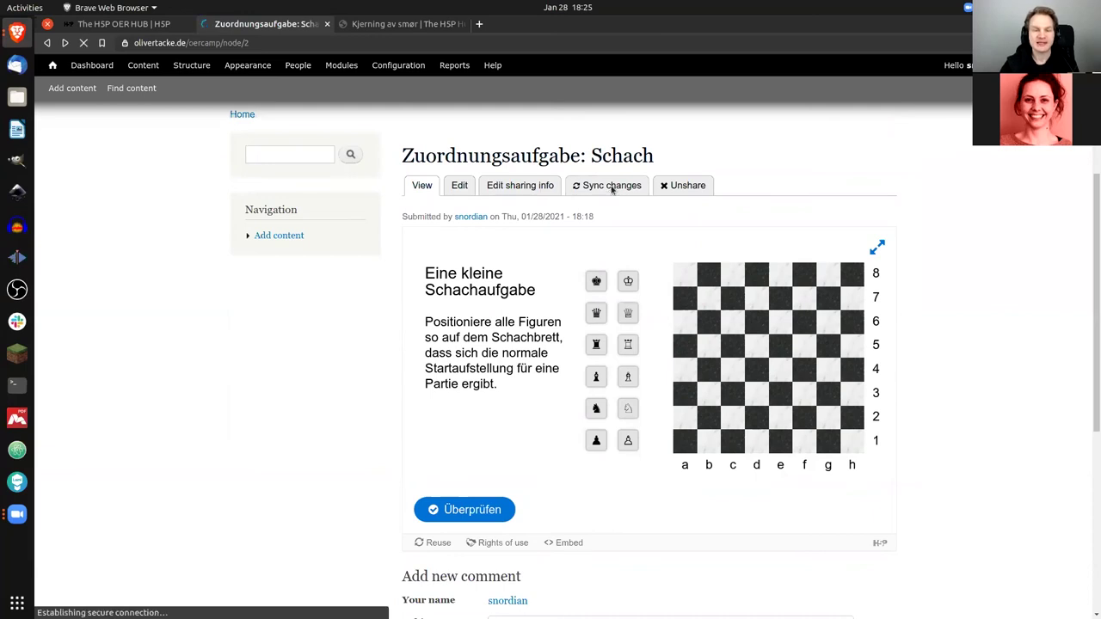
{"action": "scroll", "coordinate": [612, 222], "scroll_direction": "down", "scroll_amount": 3}
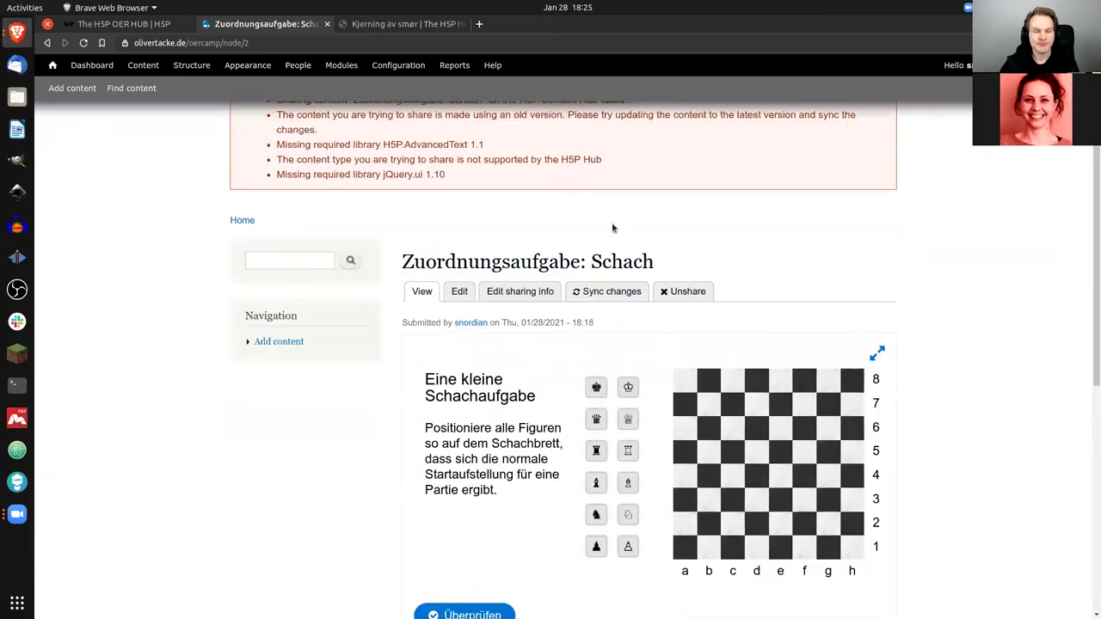
{"action": "scroll", "coordinate": [612, 228], "scroll_direction": "up", "scroll_amount": 1}
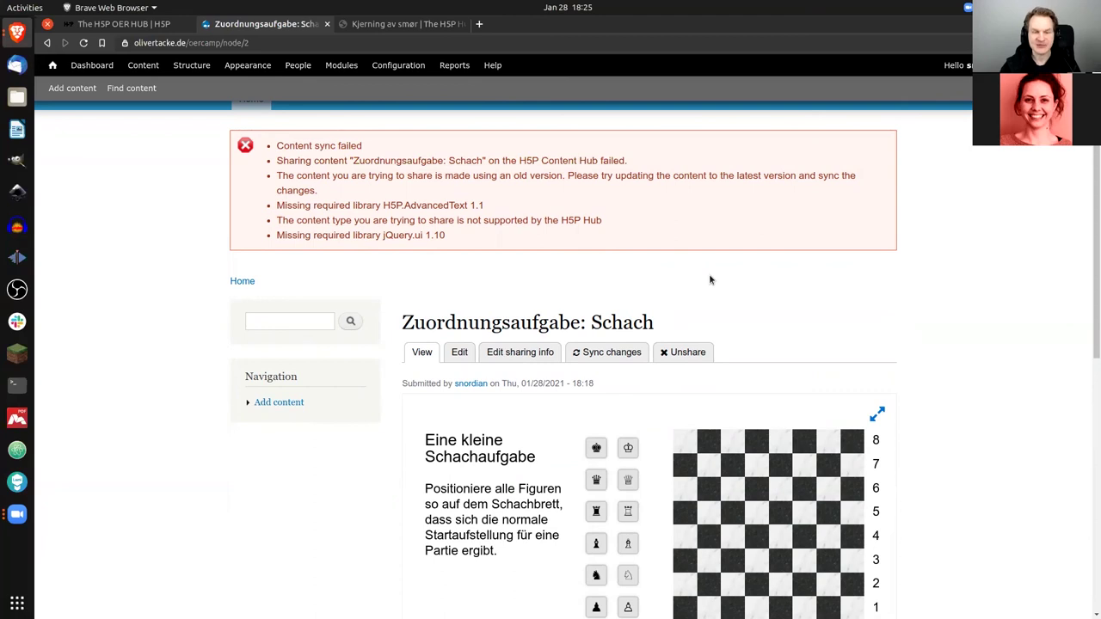
Step: Unshare 'Zuordnungsaufgabe: Schach' from the H5P Hub
{"action": "scroll", "coordinate": [722, 266], "scroll_direction": "down", "scroll_amount": 1}
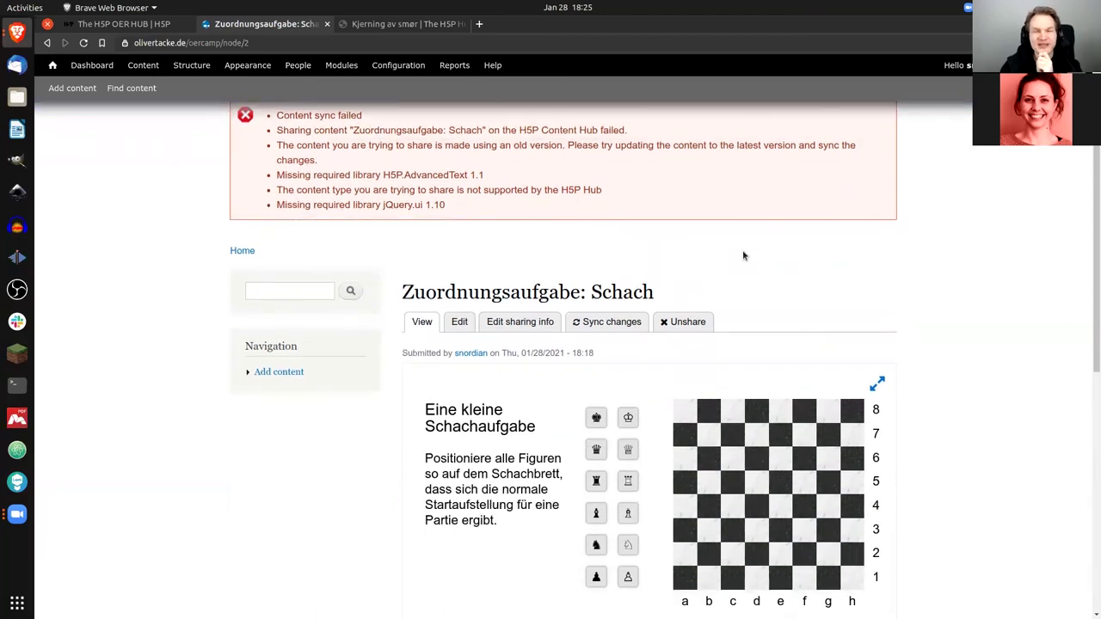
{"action": "scroll", "coordinate": [744, 256], "scroll_direction": "down", "scroll_amount": 1}
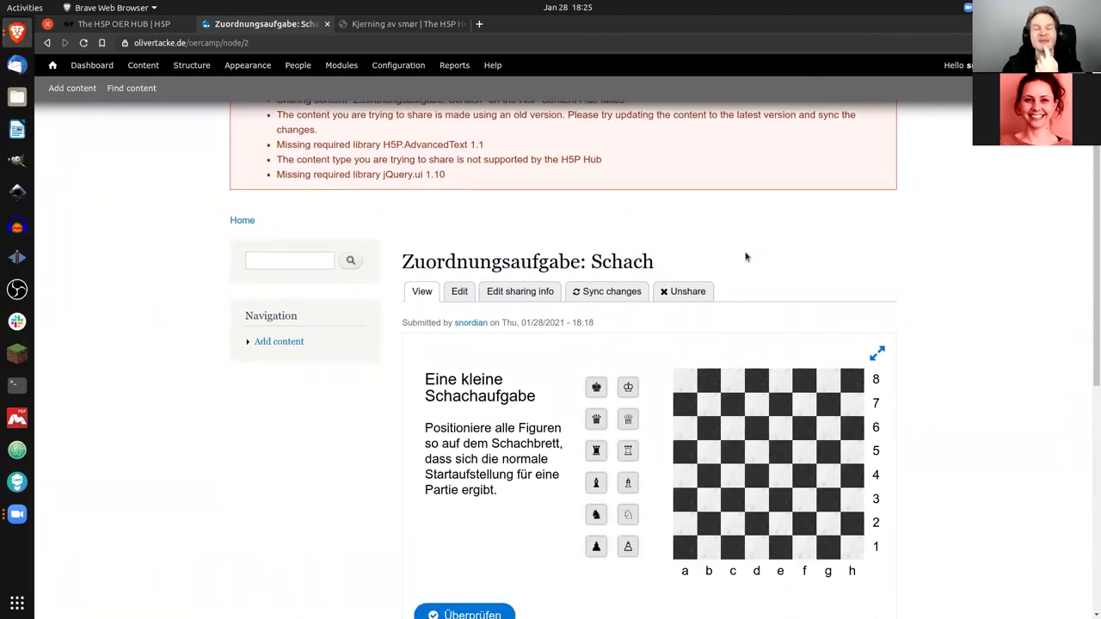
{"action": "left_click", "coordinate": [686, 293]}
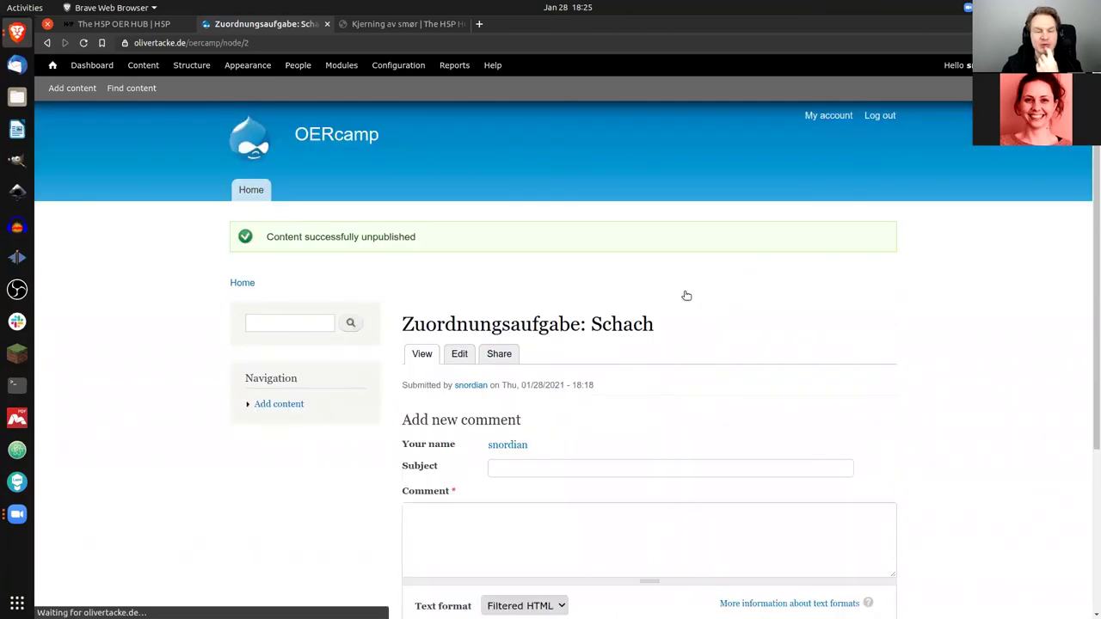